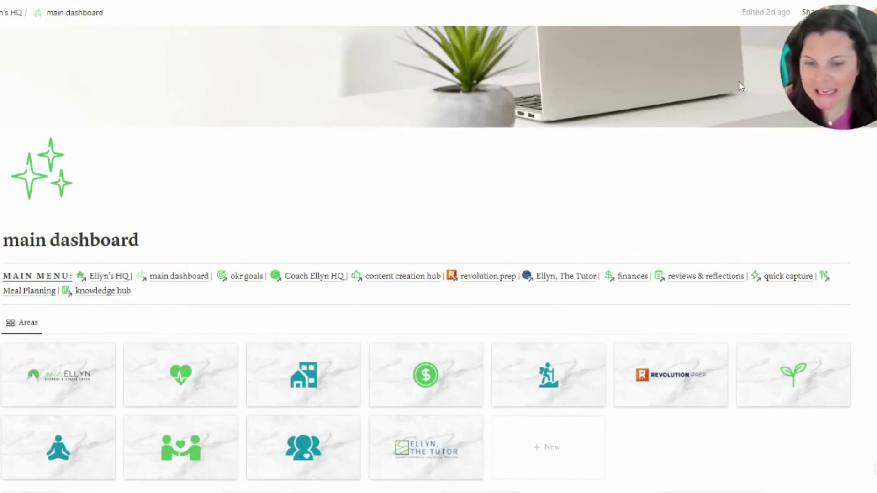
Scroll to the Tasks database and switch it to the Biz/Personal Tasks view.
{"action": "scroll", "coordinate": [524, 233], "scroll_direction": "down", "scroll_amount": 8}
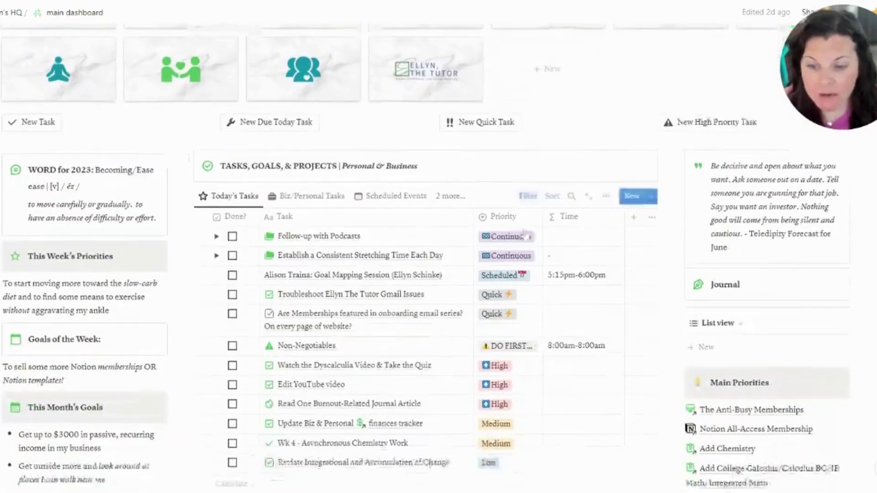
{"action": "scroll", "coordinate": [524, 232], "scroll_direction": "down", "scroll_amount": 9}
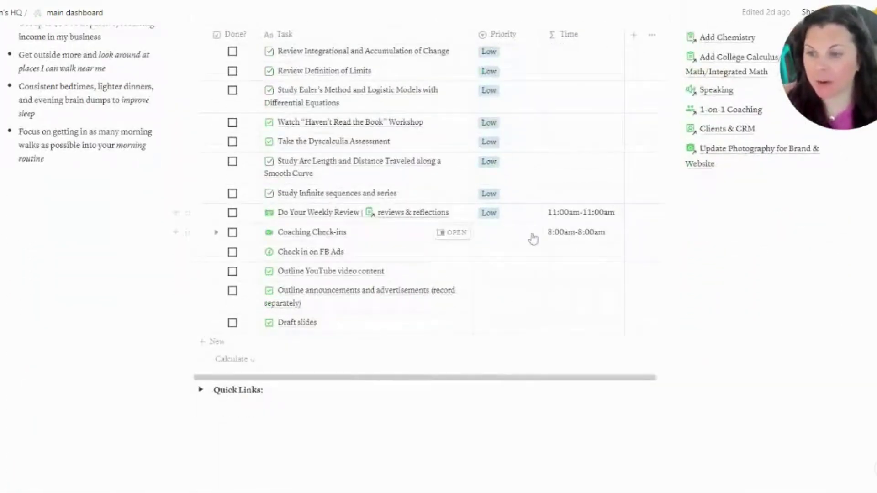
{"action": "scroll", "coordinate": [537, 236], "scroll_direction": "up", "scroll_amount": 7}
{"action": "scroll", "coordinate": [541, 235], "scroll_direction": "down", "scroll_amount": 3}
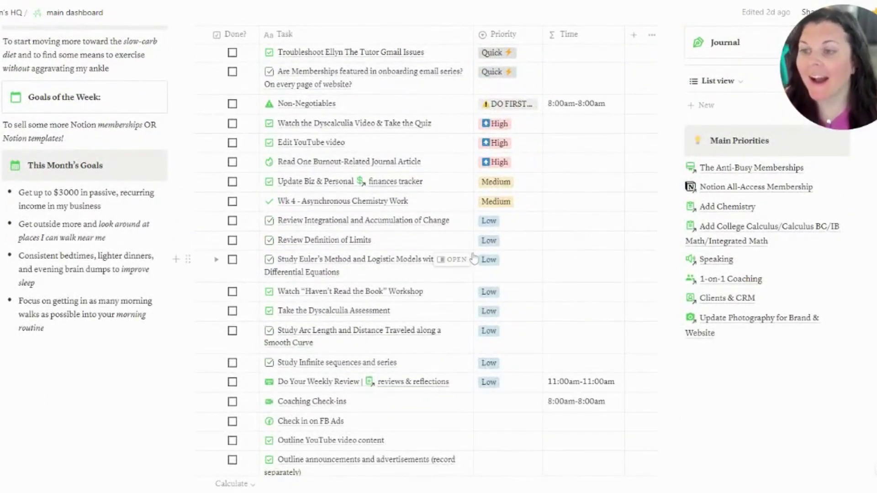
{"action": "scroll", "coordinate": [307, 147], "scroll_direction": "up", "scroll_amount": 4}
{"action": "left_click", "coordinate": [308, 123]}
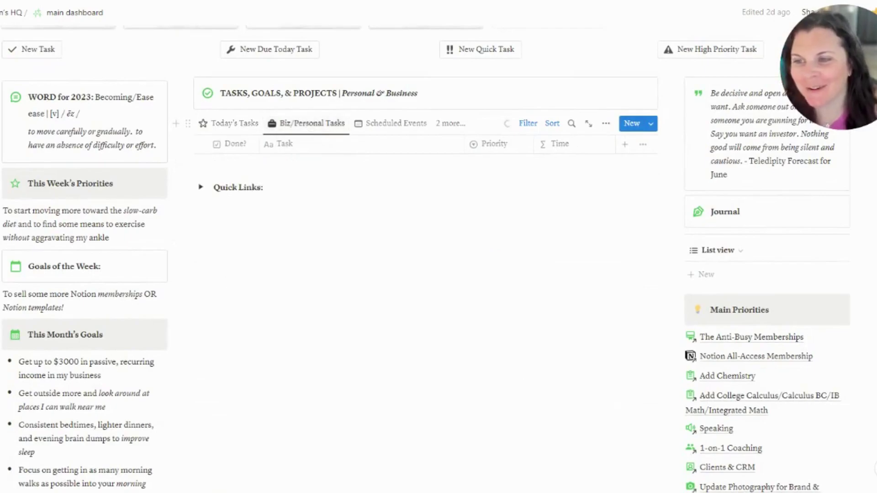
{"action": "scroll", "coordinate": [546, 239], "scroll_direction": "down", "scroll_amount": 3}
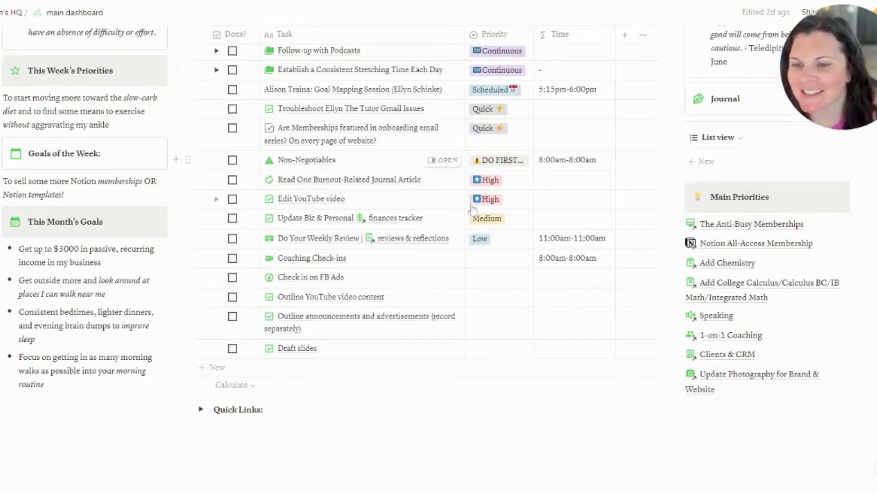
{"action": "scroll", "coordinate": [551, 239], "scroll_direction": "up", "scroll_amount": 1}
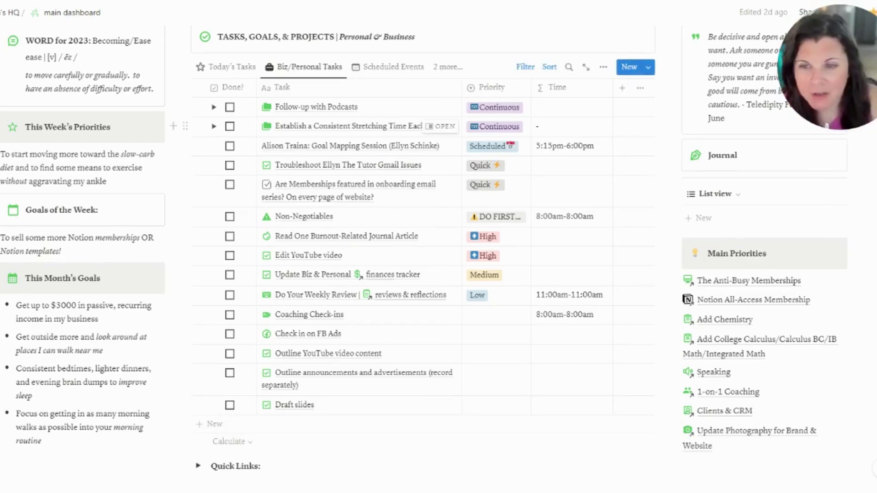
Open the Priority property's settings to review its tags, Errand through Continuous.
{"action": "left_click", "coordinate": [498, 97]}
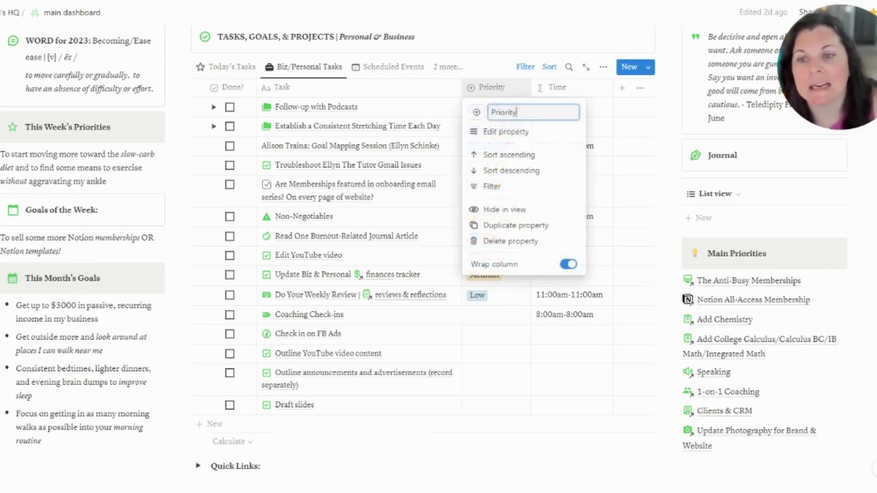
{"action": "left_click", "coordinate": [502, 132]}
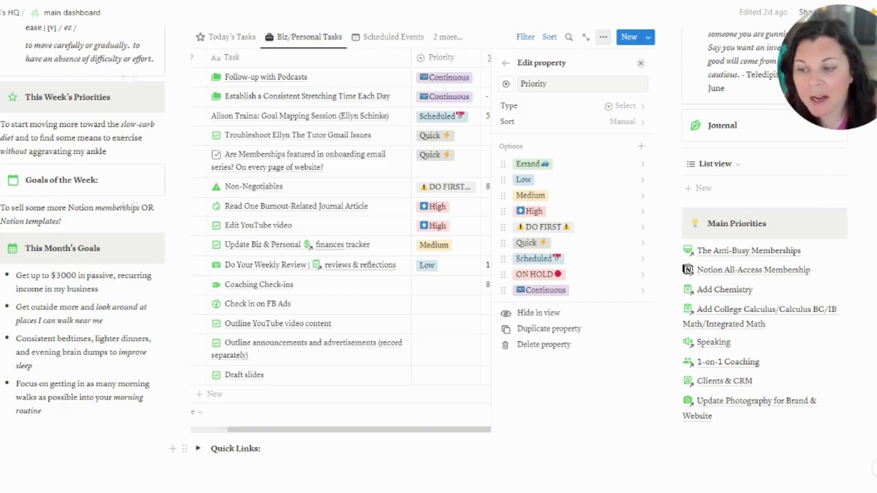
{"action": "scroll", "coordinate": [319, 228], "scroll_direction": "left", "scroll_amount": 5}
Peek at the Follow-up with Podcasts and stretching subtasks, then reopen the Priority property settings.
{"action": "left_click", "coordinate": [214, 77]}
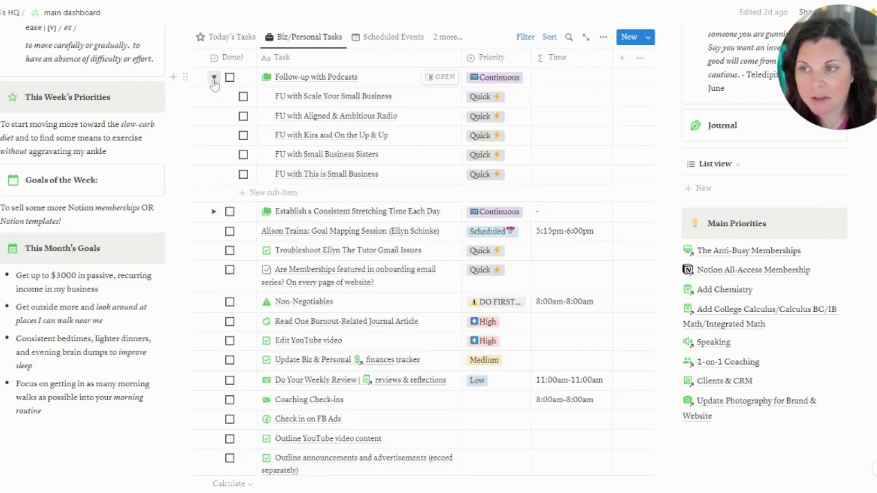
{"action": "left_click", "coordinate": [213, 77]}
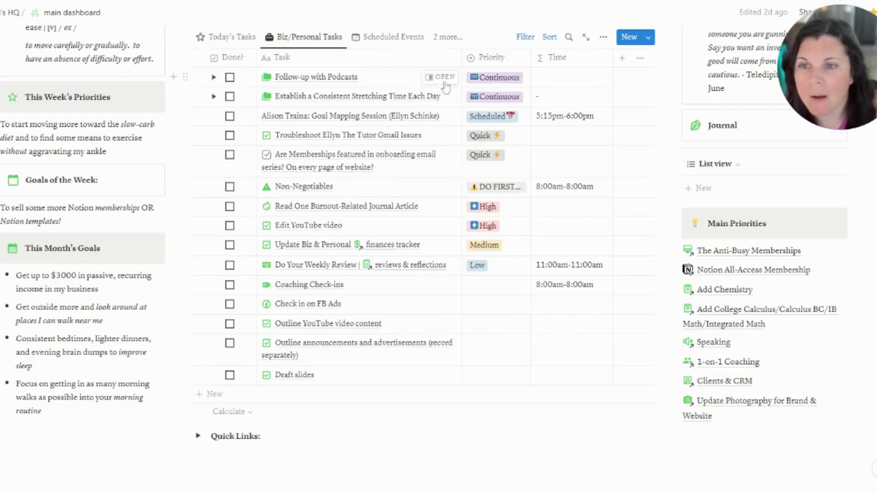
{"action": "left_click", "coordinate": [213, 97]}
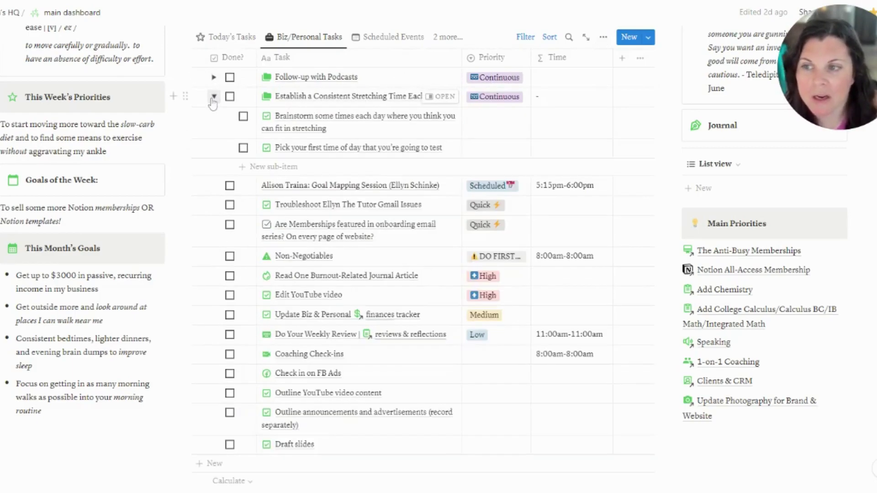
{"action": "left_click", "coordinate": [213, 97]}
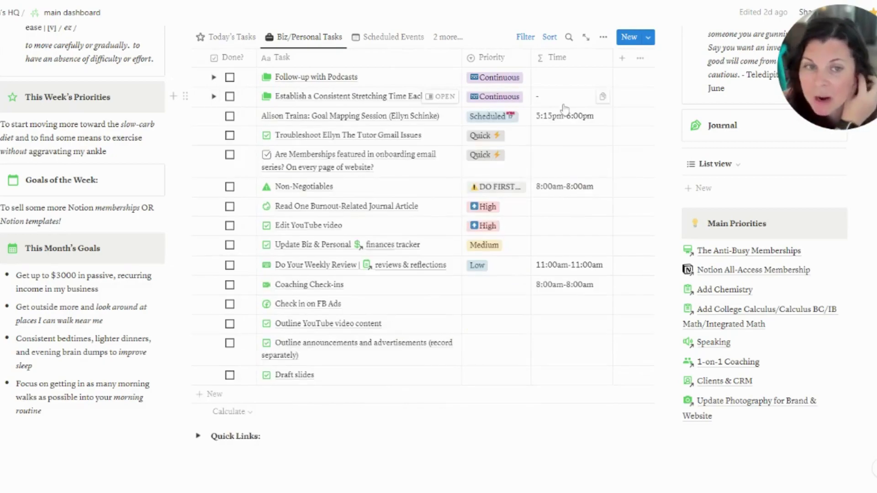
{"action": "left_click", "coordinate": [493, 57]}
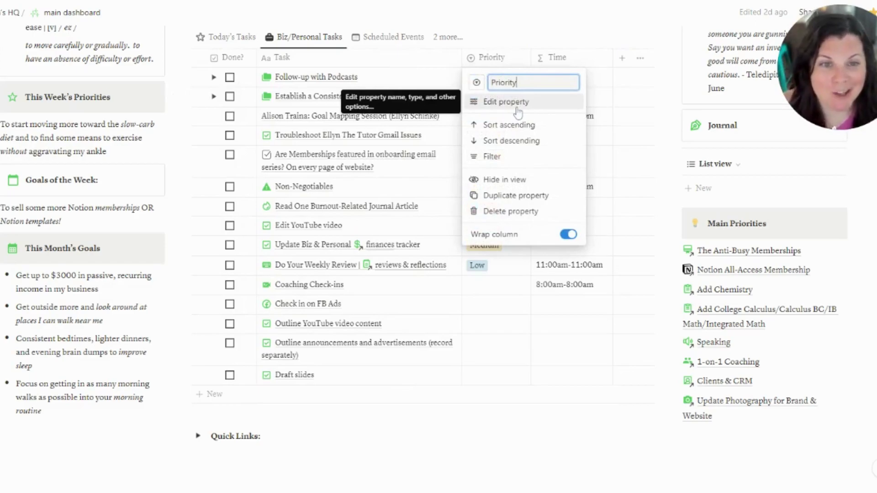
{"action": "left_click", "coordinate": [503, 101]}
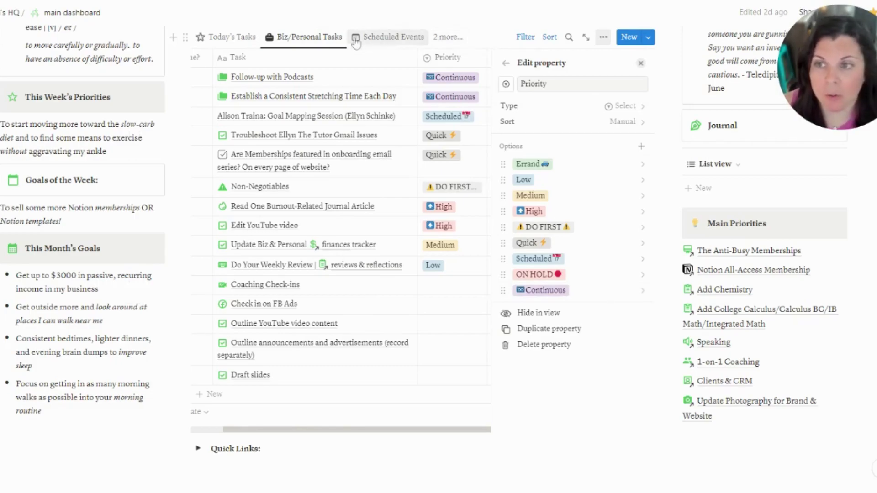
Close the Priority settings and switch to the ON HOLD Tasks view.
{"action": "key", "text": "Escape"}
{"action": "left_click", "coordinate": [442, 41]}
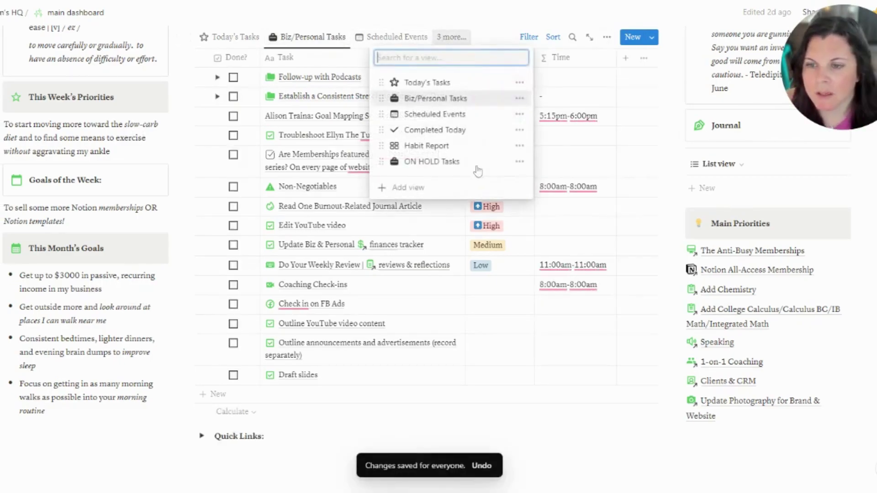
{"action": "left_click", "coordinate": [450, 162]}
Give the ON HOLD Tasks view an exclamation-mark icon found by searching 'stop'.
{"action": "left_click", "coordinate": [393, 44]}
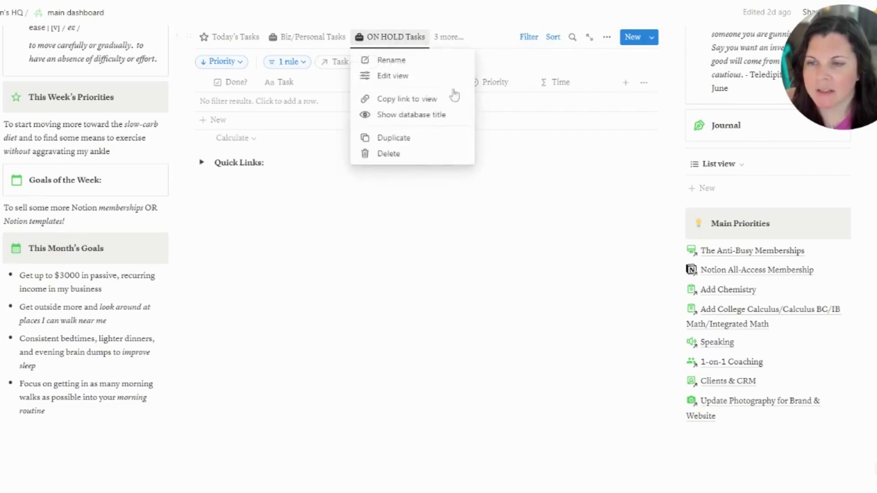
{"action": "left_click", "coordinate": [411, 75]}
{"action": "left_click", "coordinate": [515, 86]}
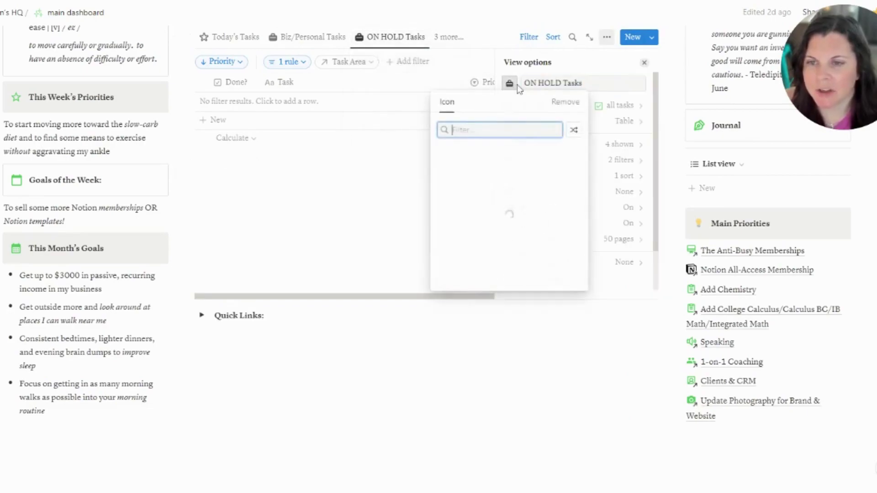
{"action": "type", "text": "stop"}
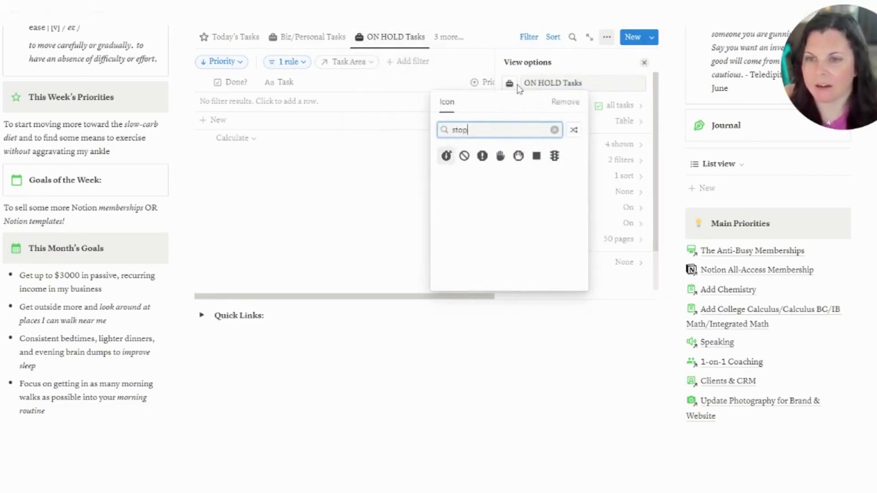
{"action": "left_click", "coordinate": [482, 156]}
{"action": "left_click", "coordinate": [461, 112]}
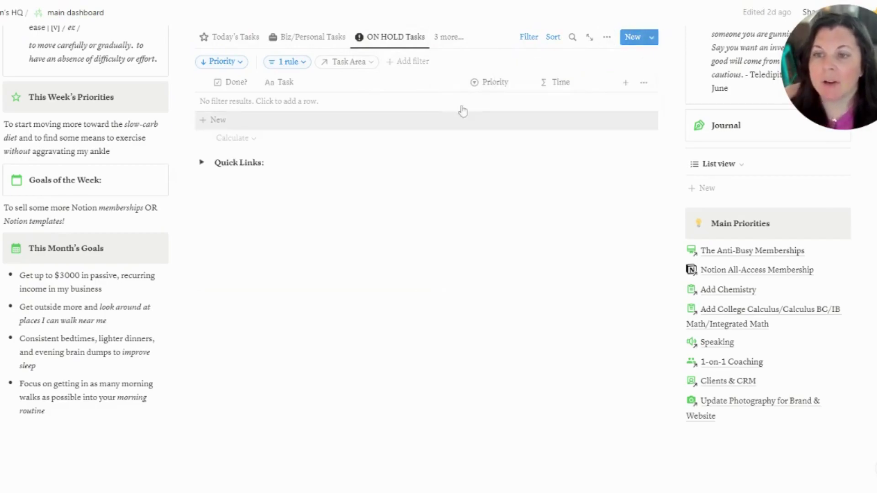
Remove the Task Area filter from the ON HOLD Tasks view and save it for everyone.
{"action": "left_click", "coordinate": [529, 37]}
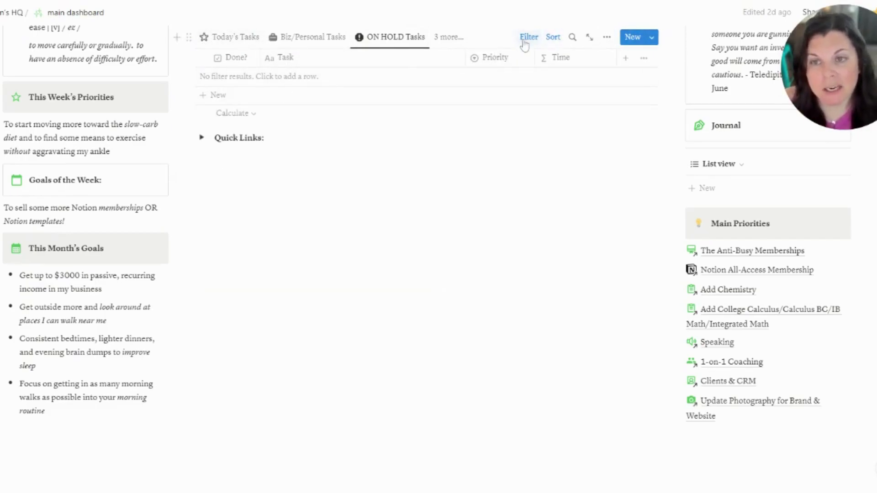
{"action": "left_click", "coordinate": [529, 37]}
{"action": "left_click", "coordinate": [354, 62]}
{"action": "left_click", "coordinate": [410, 82]}
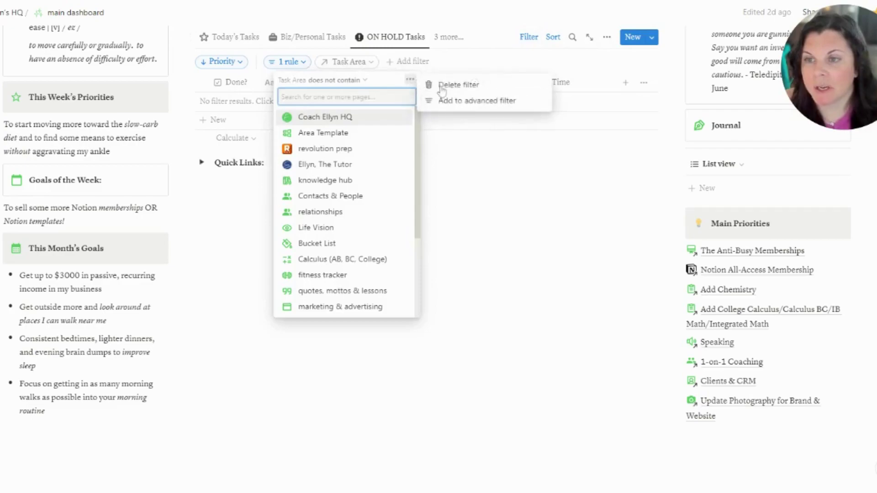
{"action": "left_click", "coordinate": [452, 83]}
{"action": "left_click", "coordinate": [610, 60]}
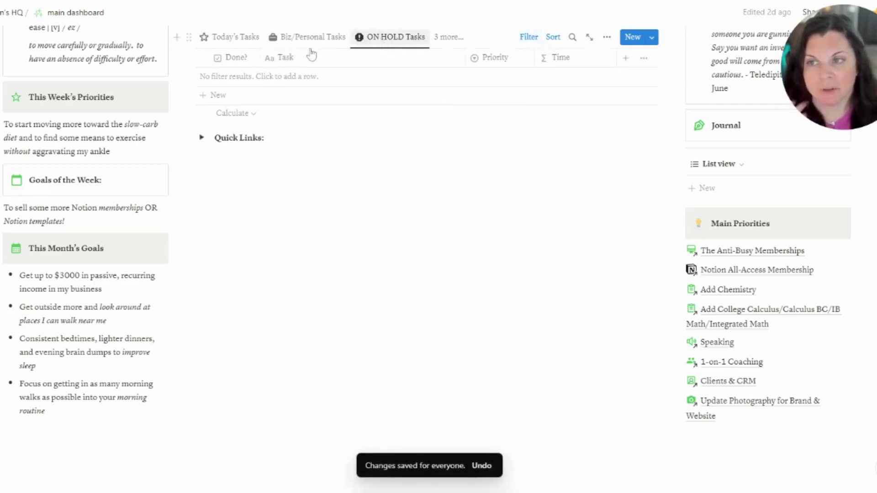
Return to the Biz/Personal Tasks view and open the Priority property settings.
{"action": "left_click", "coordinate": [303, 37]}
{"action": "left_click", "coordinate": [488, 57]}
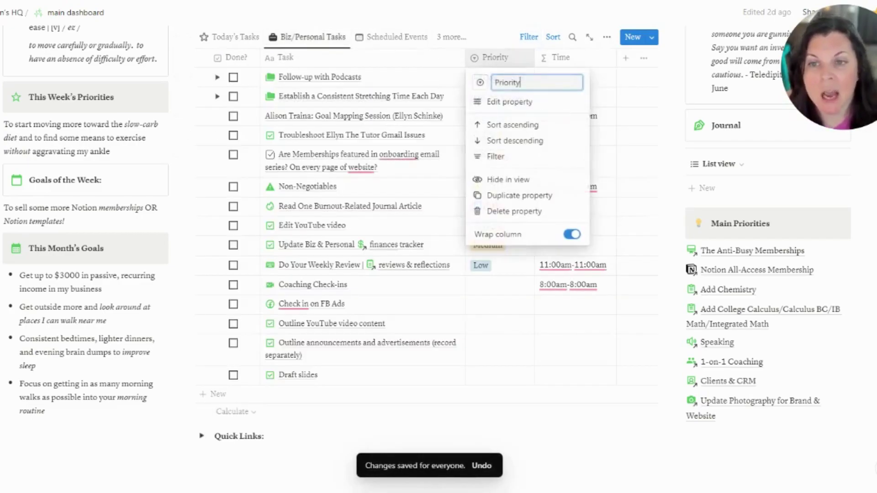
{"action": "left_click", "coordinate": [503, 102]}
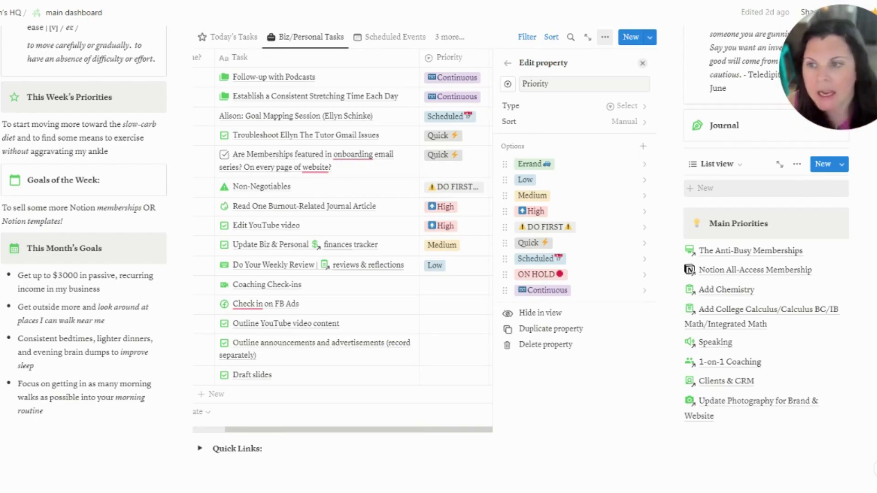
Change the Memberships onboarding-email task's priority from Quick to Low.
{"action": "left_click", "coordinate": [397, 154]}
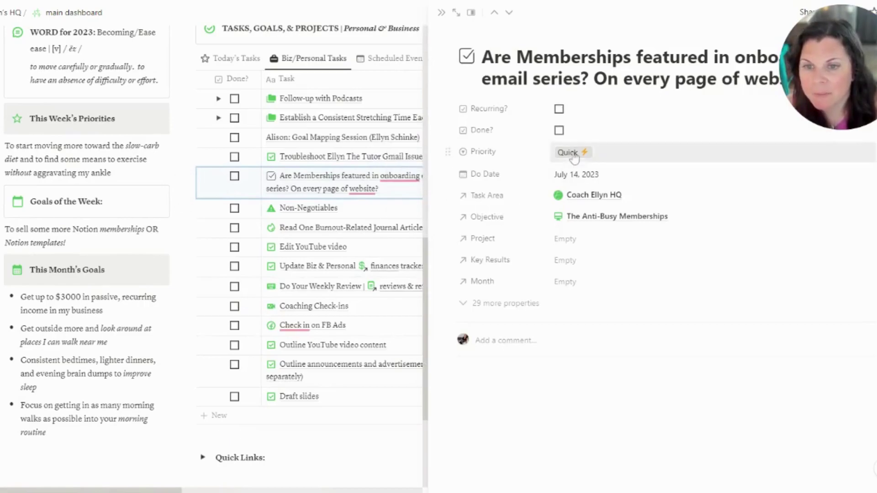
{"action": "left_click", "coordinate": [574, 158]}
{"action": "left_click", "coordinate": [597, 205]}
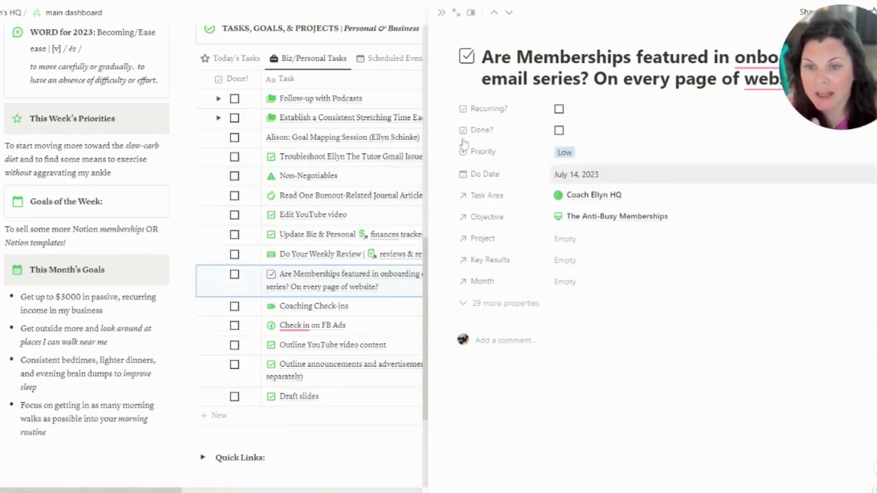
{"action": "left_click", "coordinate": [374, 179]}
{"action": "left_click", "coordinate": [443, 18]}
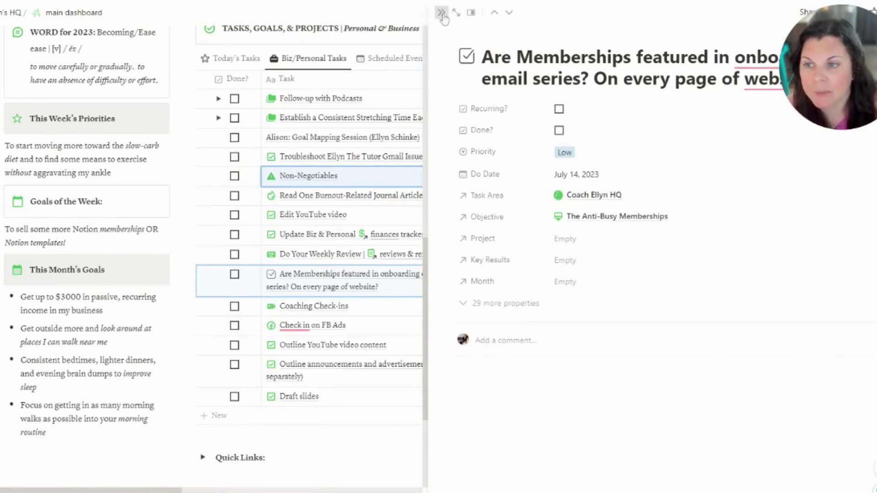
{"action": "left_click", "coordinate": [443, 18]}
{"action": "scroll", "coordinate": [330, 151], "scroll_direction": "down", "scroll_amount": 1}
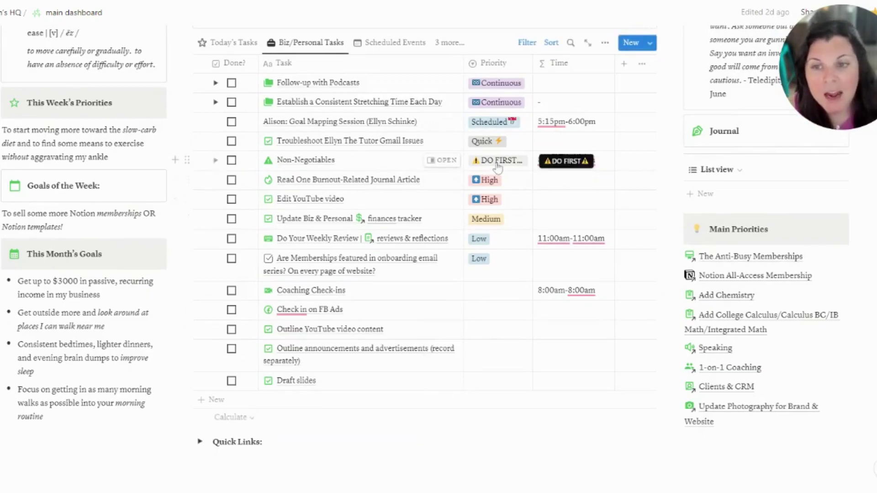
Reopen the Priority property's settings to view its nine tags beside the table.
{"action": "left_click", "coordinate": [494, 63]}
{"action": "left_click", "coordinate": [510, 109]}
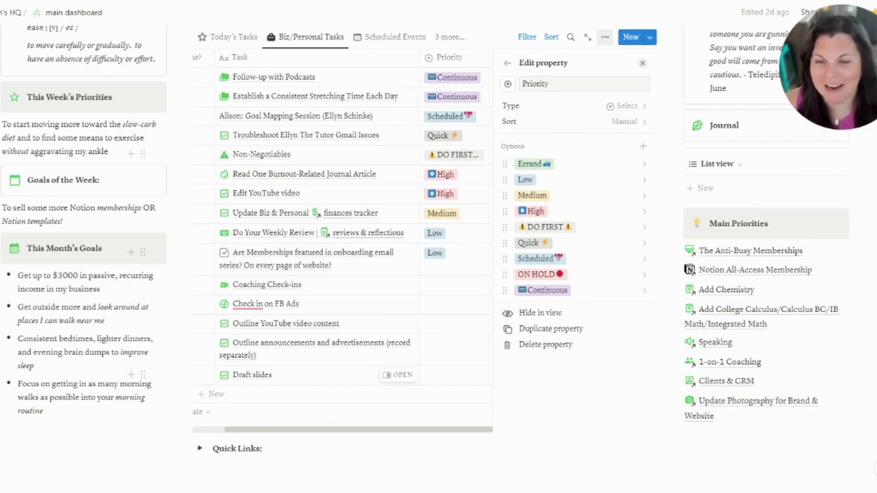
Delete the Task Default Template row, then briefly preview the Alison session task.
{"action": "left_click", "coordinate": [301, 406]}
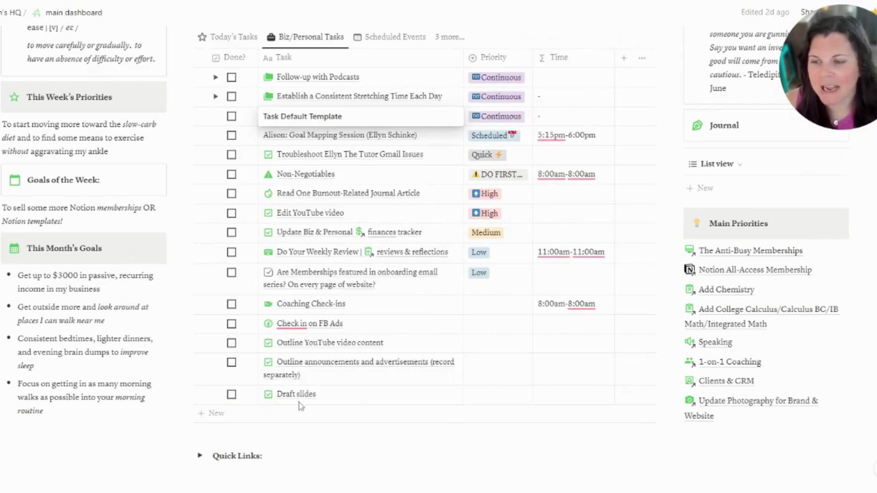
{"action": "key", "text": "Escape"}
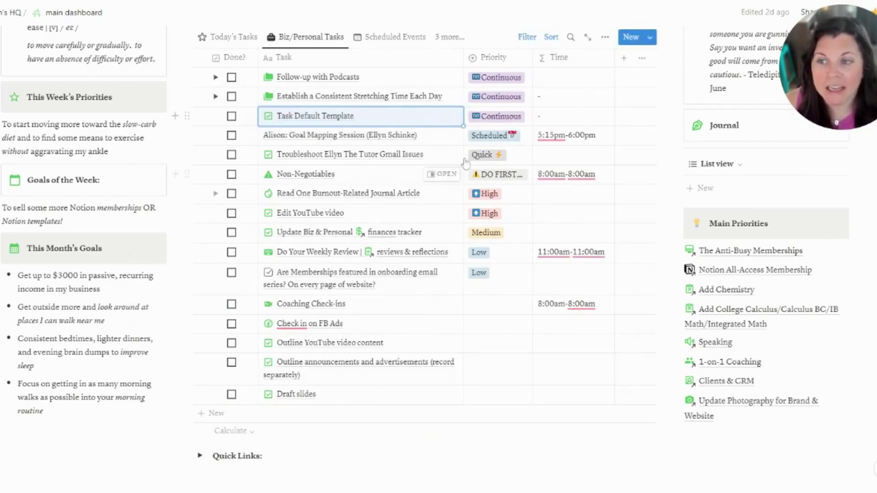
{"action": "left_click", "coordinate": [202, 116]}
{"action": "left_click", "coordinate": [395, 36]}
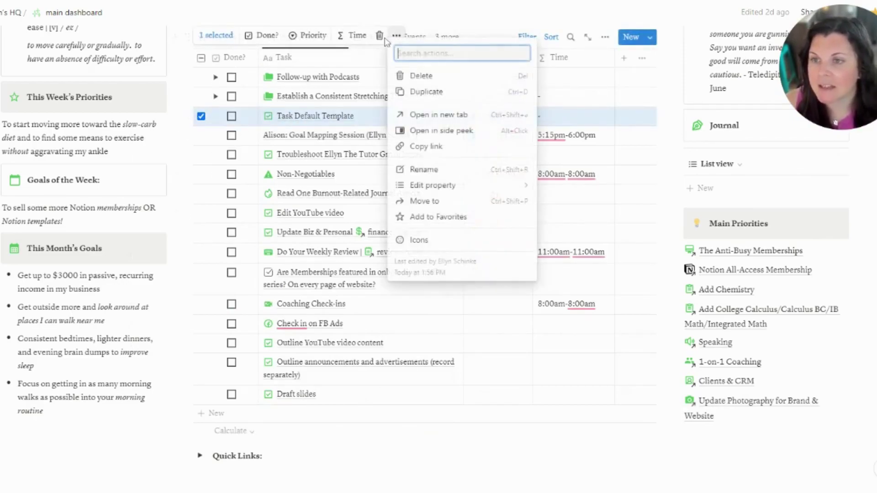
{"action": "left_click", "coordinate": [382, 37]}
{"action": "left_click", "coordinate": [380, 36]}
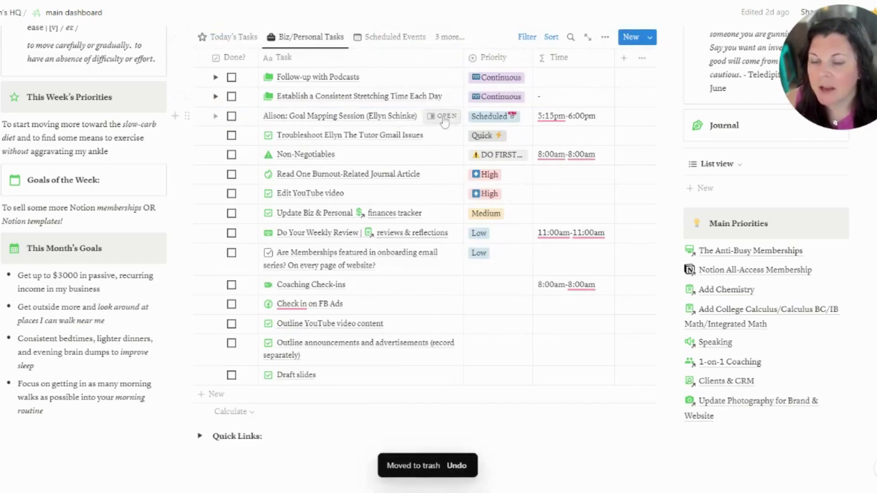
{"action": "left_click", "coordinate": [443, 117]}
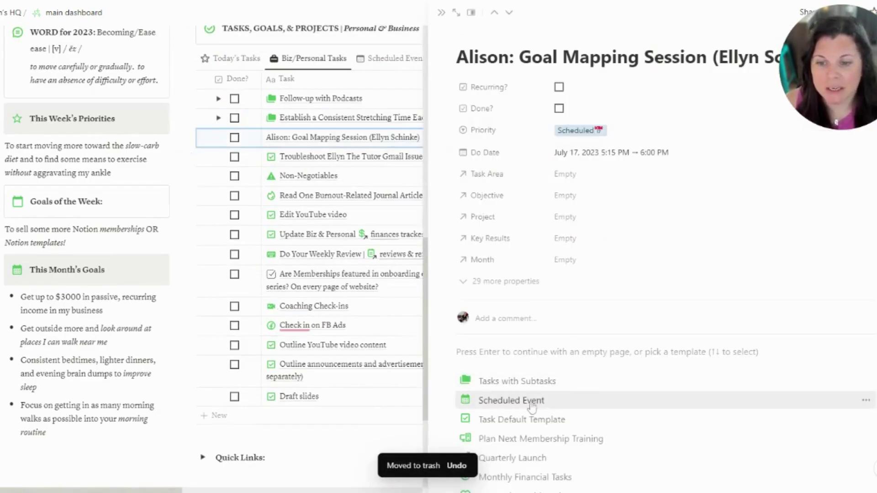
{"action": "left_click", "coordinate": [441, 12]}
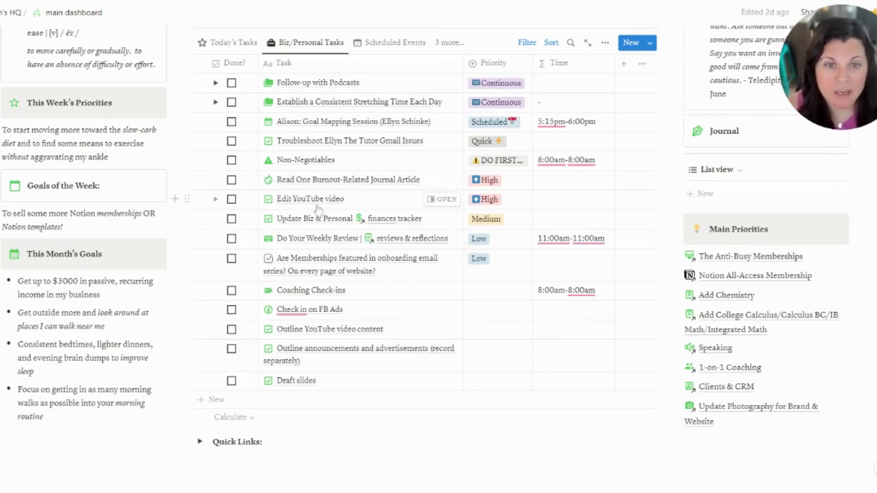
Delete the Read One Burnout-Related Journal Article task.
{"action": "left_click", "coordinate": [239, 189]}
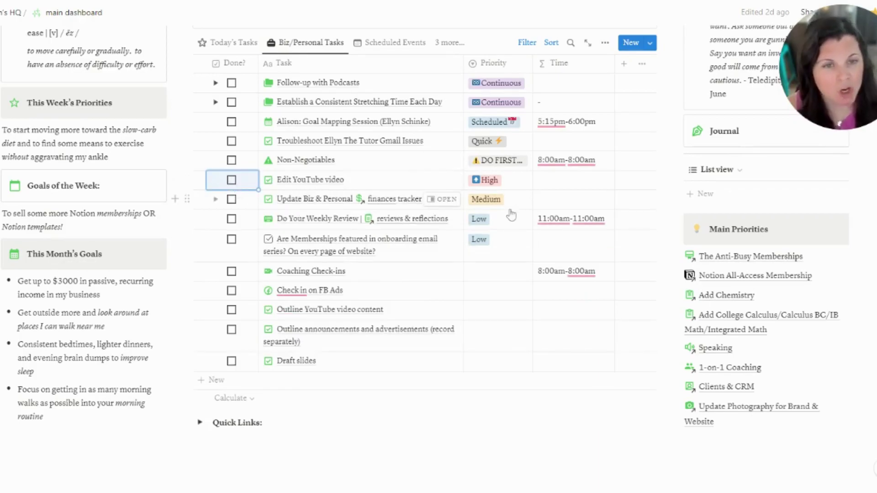
{"action": "key", "text": "ctrl+z"}
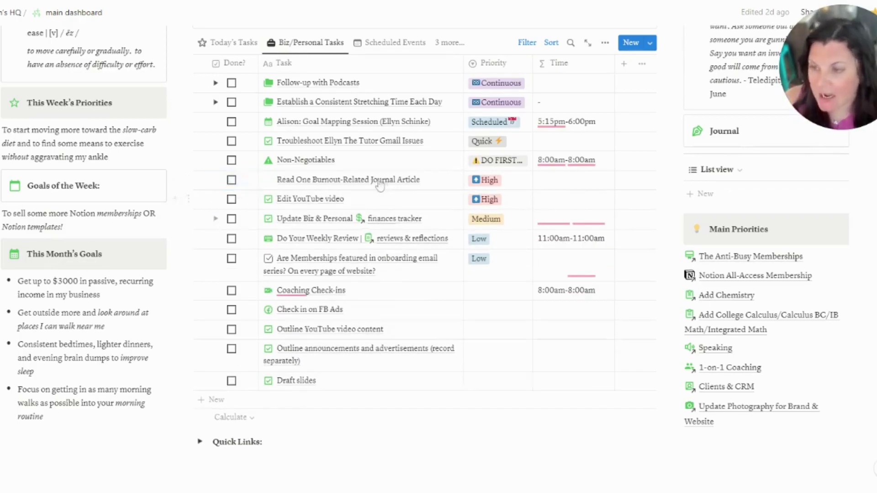
{"action": "left_click", "coordinate": [201, 180]}
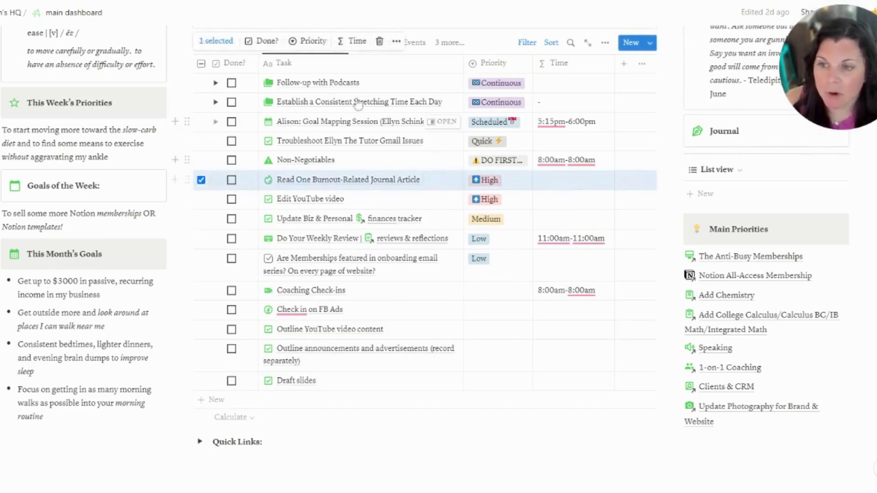
{"action": "left_click", "coordinate": [379, 41]}
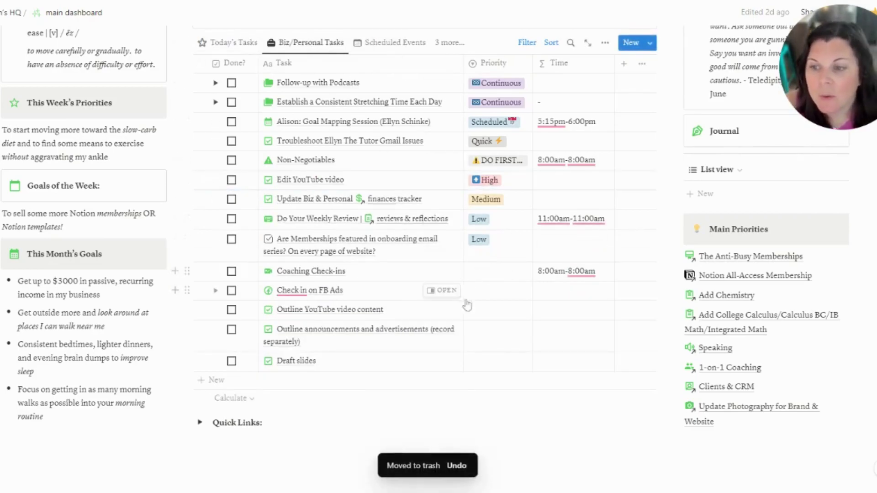
Set Coaching Check-ins to DO FIRST and Non-Negotiables to High, then delete Check in on FB Ads.
{"action": "left_click", "coordinate": [487, 274]}
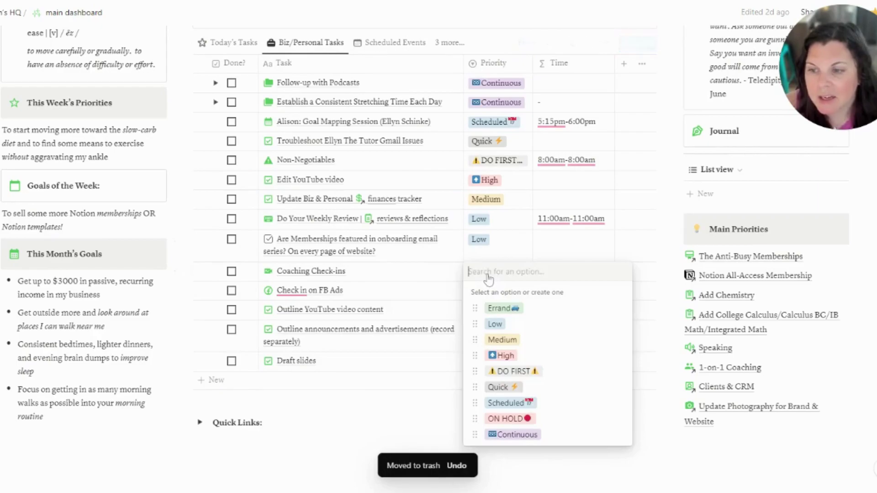
{"action": "left_click", "coordinate": [533, 379]}
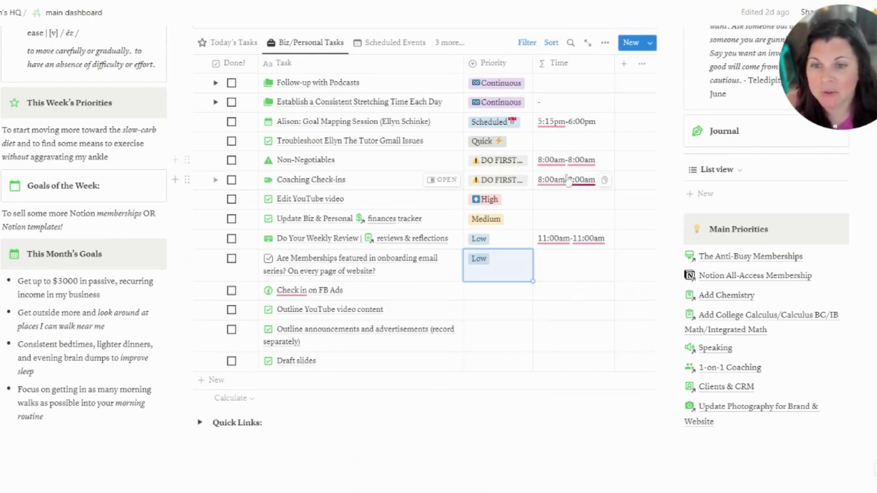
{"action": "left_click", "coordinate": [498, 165]}
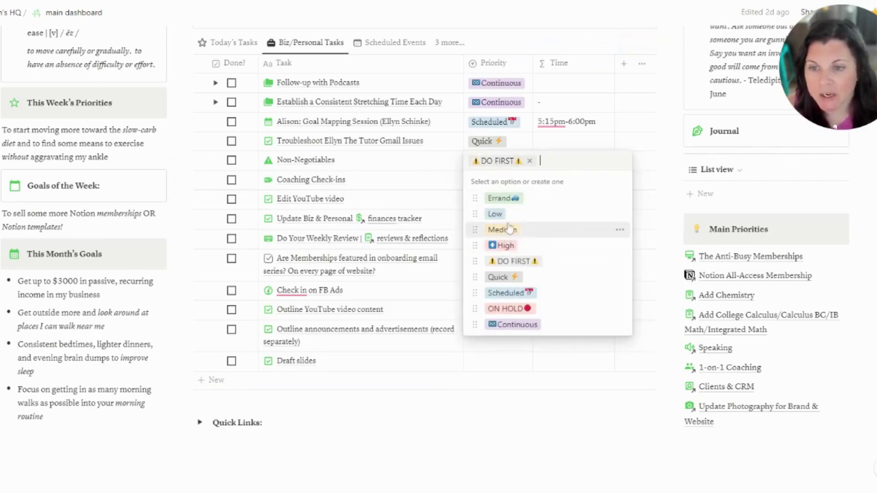
{"action": "left_click", "coordinate": [492, 245]}
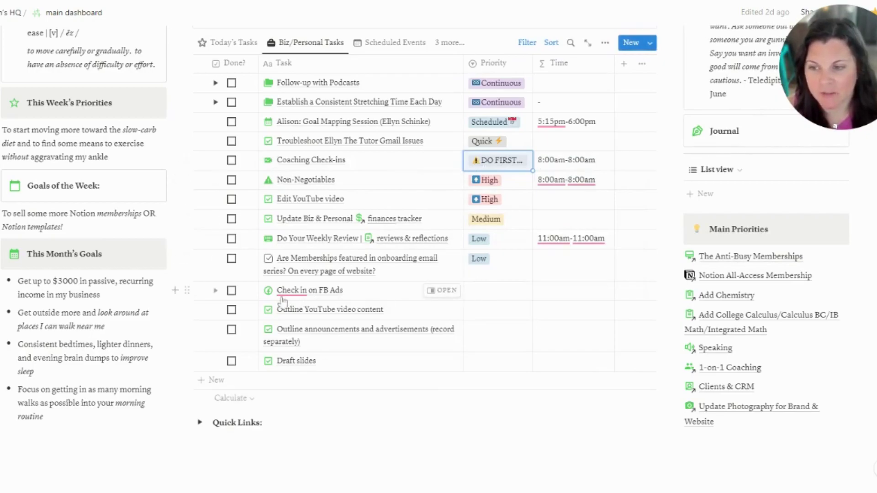
{"action": "left_click", "coordinate": [201, 291]}
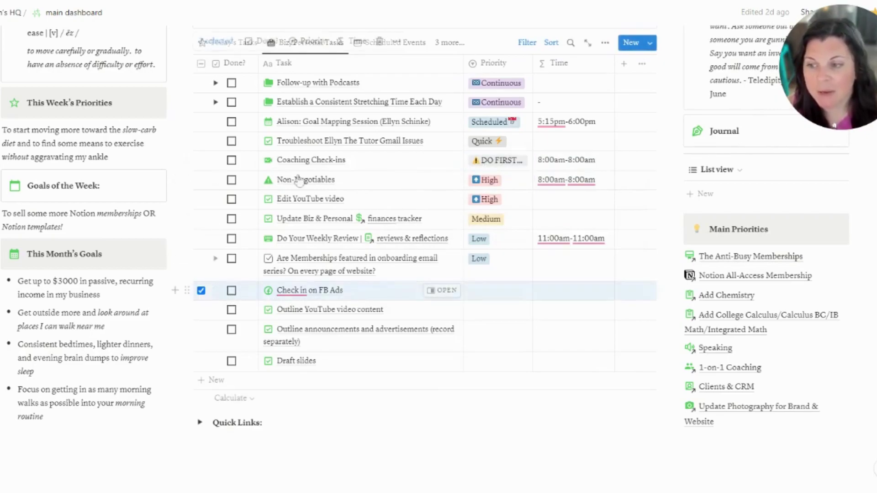
{"action": "left_click", "coordinate": [379, 42]}
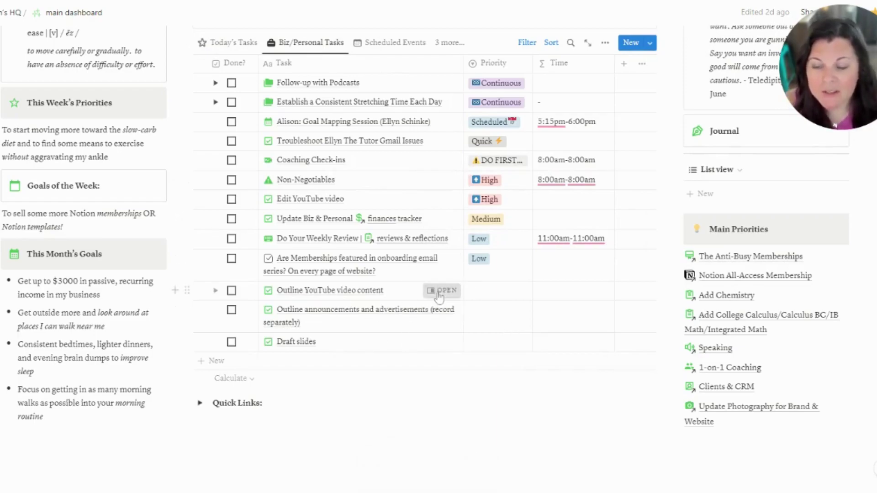
Tag the YouTube outline task with Quick priority.
{"action": "left_click", "coordinate": [442, 291]}
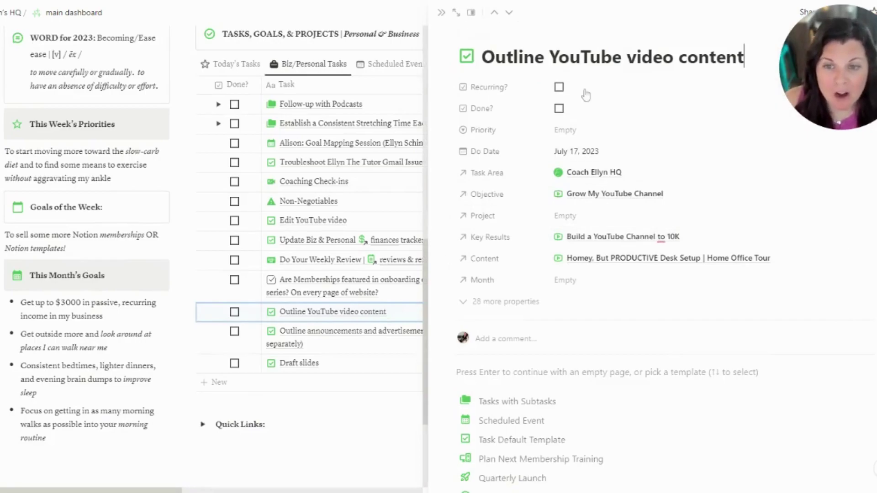
{"action": "left_click", "coordinate": [565, 130]}
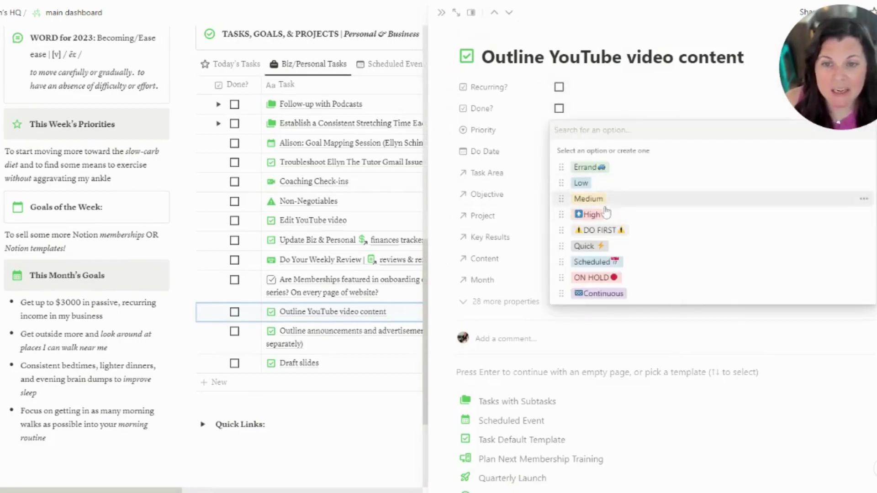
{"action": "left_click", "coordinate": [599, 246]}
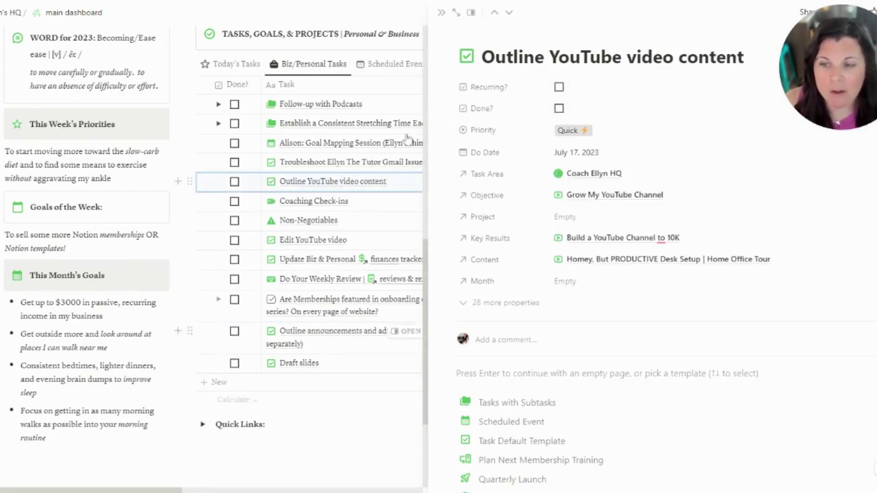
{"action": "left_click", "coordinate": [441, 14]}
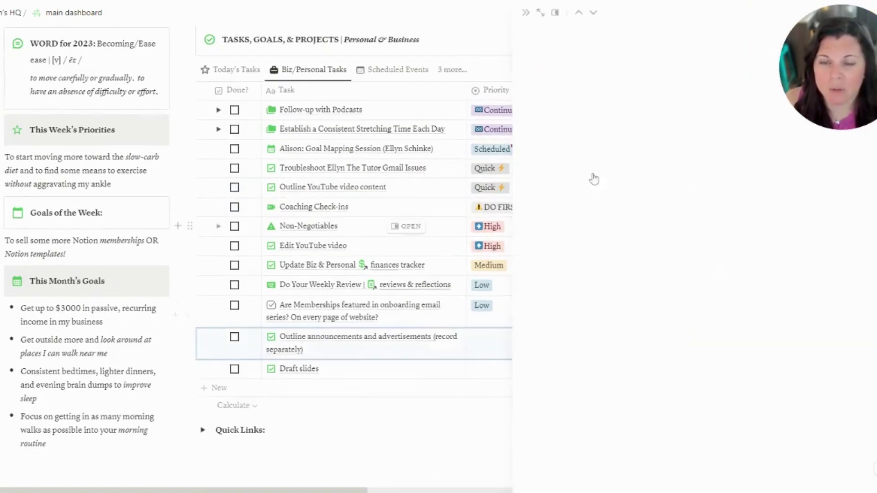
Tag the announcements and advertisements outline task Quick and start renaming Draft slides.
{"action": "left_click", "coordinate": [571, 152]}
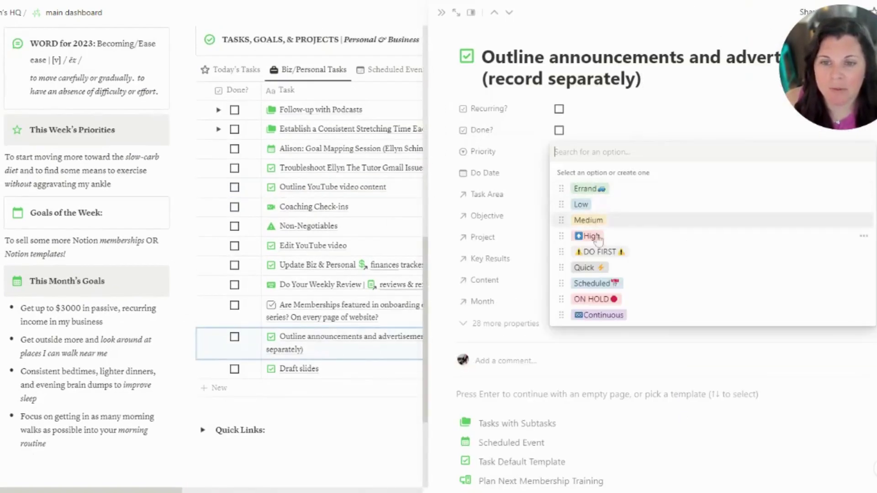
{"action": "left_click", "coordinate": [590, 269]}
{"action": "left_click", "coordinate": [441, 13]}
{"action": "scroll", "coordinate": [499, 384], "scroll_direction": "down", "scroll_amount": 1}
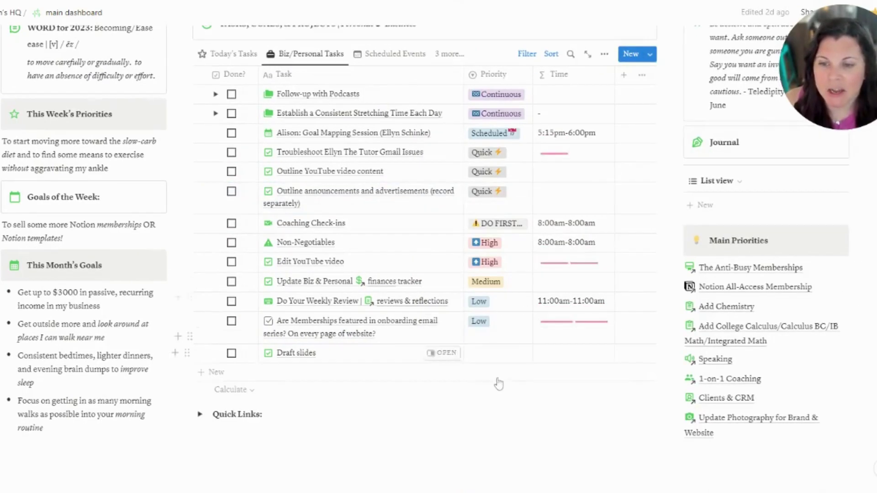
{"action": "left_click", "coordinate": [348, 353]}
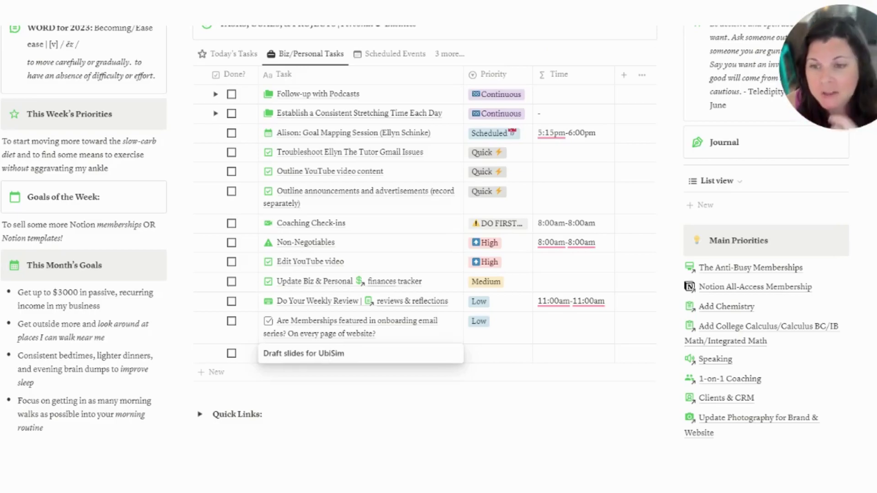
Add a new task named 'Send UbiSim Invoices for new Speaking Package'.
{"action": "left_click", "coordinate": [333, 375]}
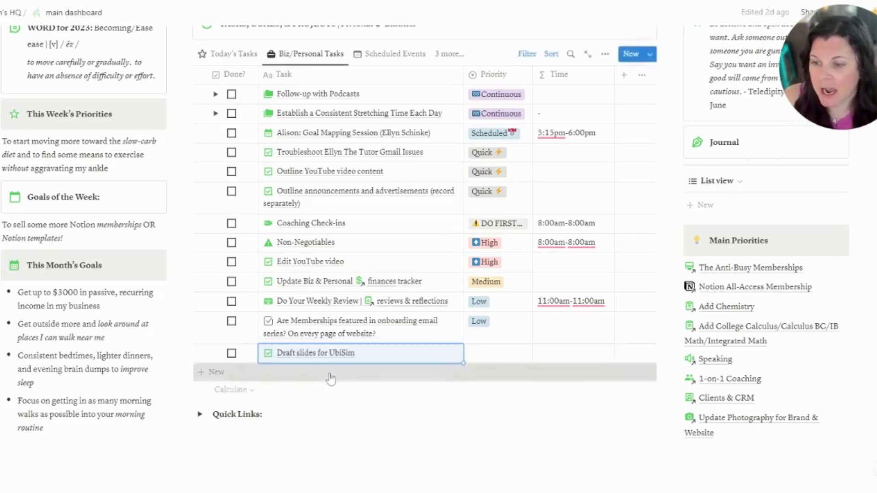
{"action": "key", "text": "ctrl+a"}
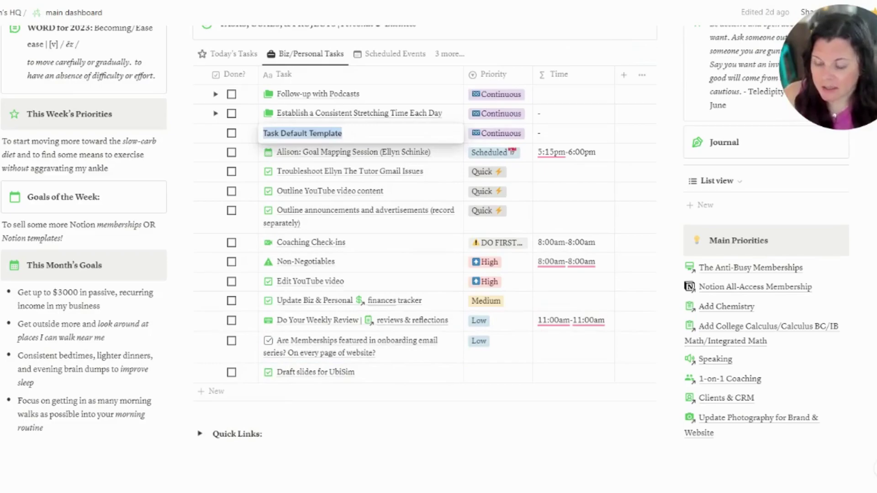
{"action": "type", "text": "Send "}
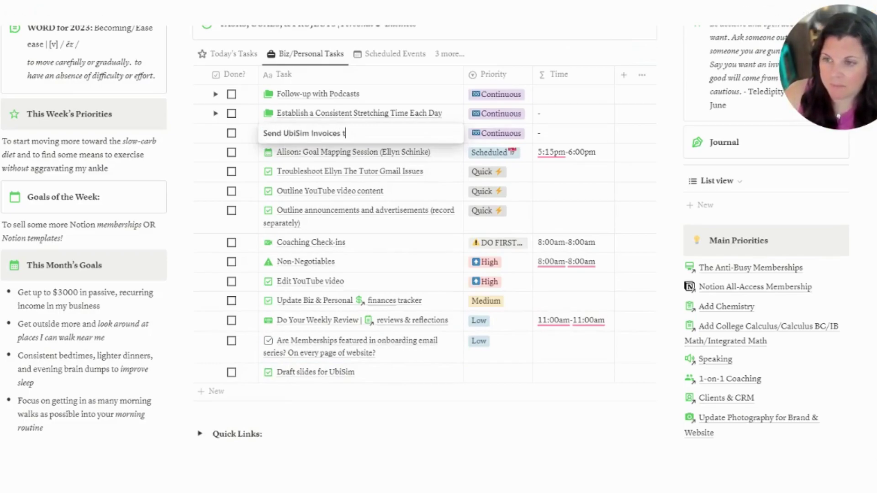
{"action": "type", "text": "UbiSim Invoices for new Speaking Package"}
{"action": "key", "text": "Return"}
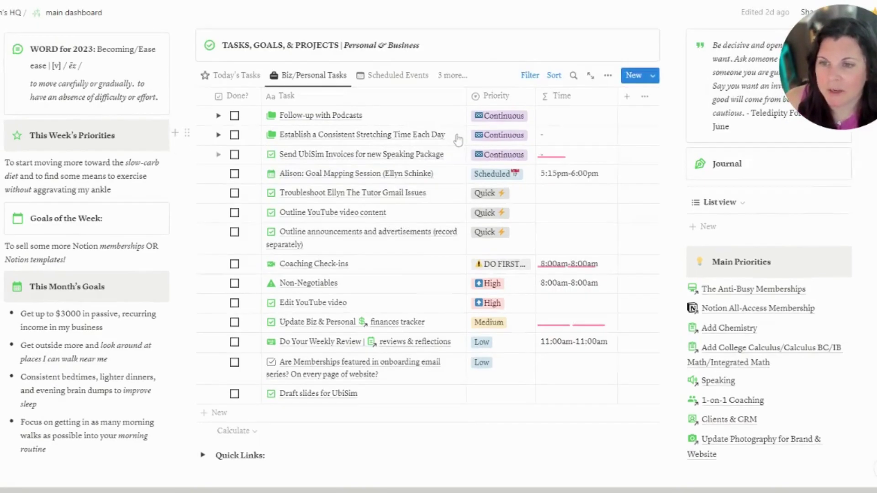
{"action": "left_click", "coordinate": [441, 154]}
{"action": "key", "text": "Escape"}
{"action": "scroll", "coordinate": [502, 150], "scroll_direction": "down", "scroll_amount": 1}
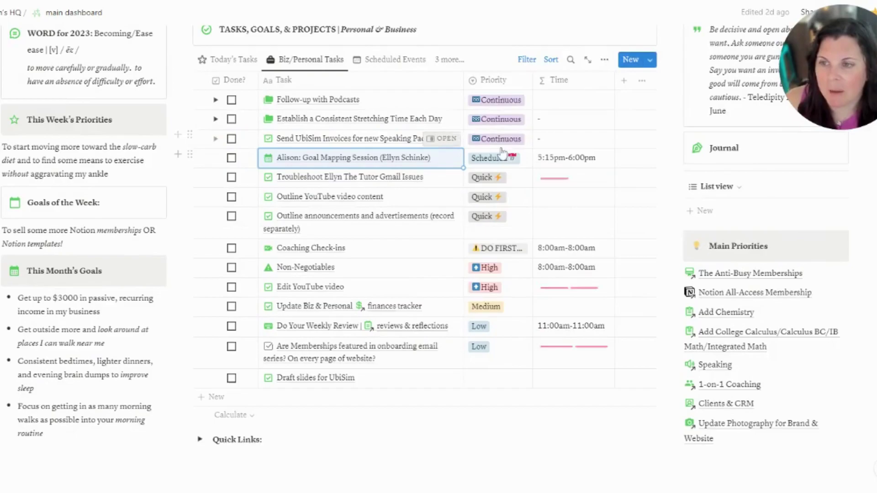
Tag the invoice task Quick and set Draft slides for UbiSim to High priority.
{"action": "left_click", "coordinate": [498, 139]}
{"action": "left_click", "coordinate": [498, 255]}
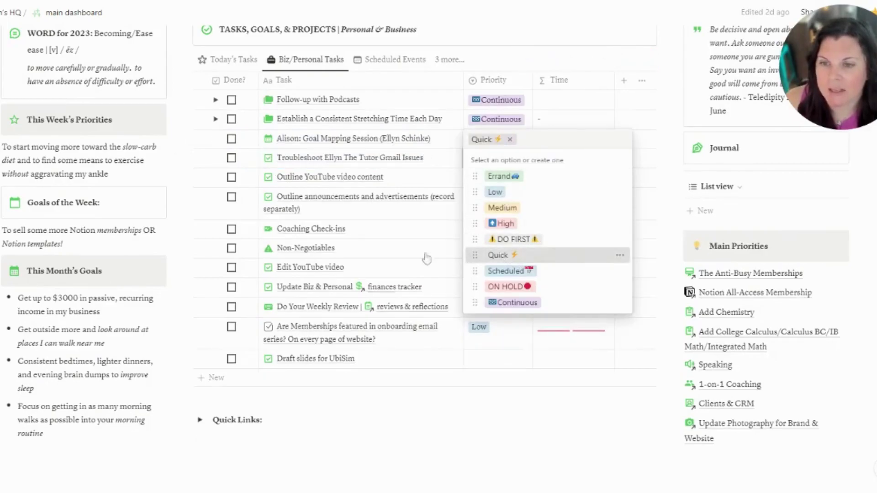
{"action": "left_click", "coordinate": [427, 259]}
{"action": "left_click", "coordinate": [490, 360]}
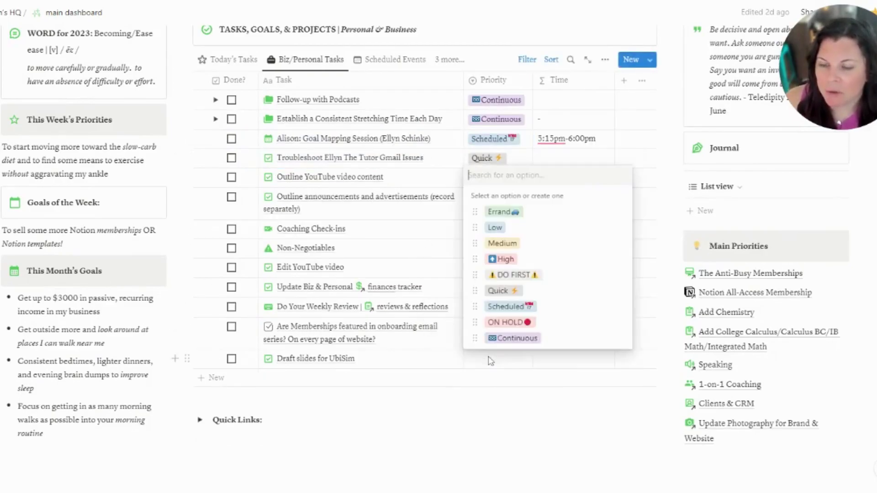
{"action": "left_click", "coordinate": [501, 259]}
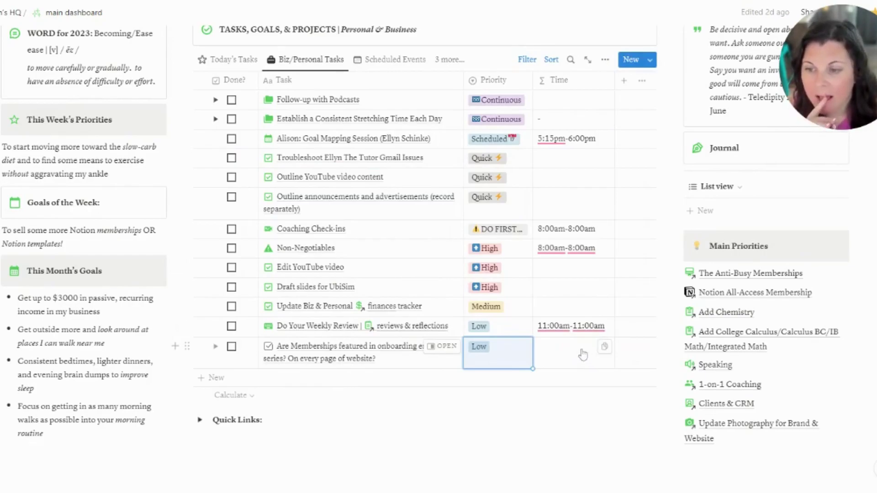
Apply the template on the Non-Negotiables page to create its four sub-tasks.
{"action": "mouse_move", "coordinate": [588, 334]}
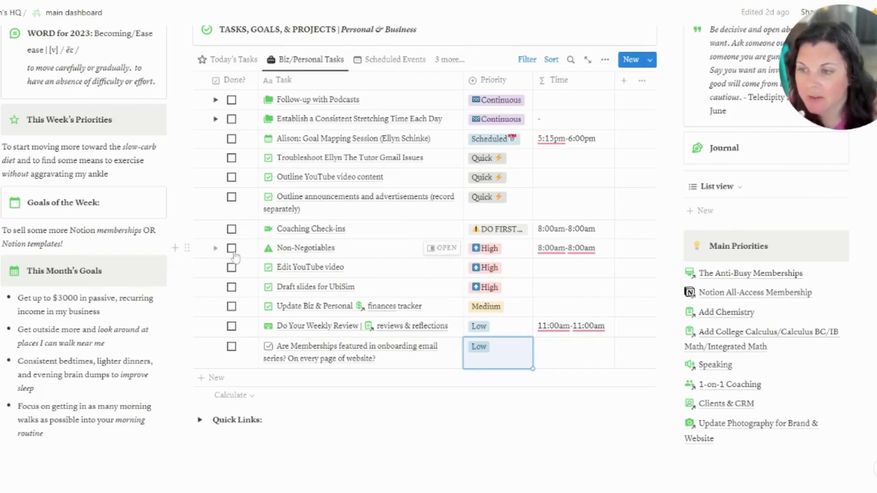
{"action": "left_click", "coordinate": [216, 248]}
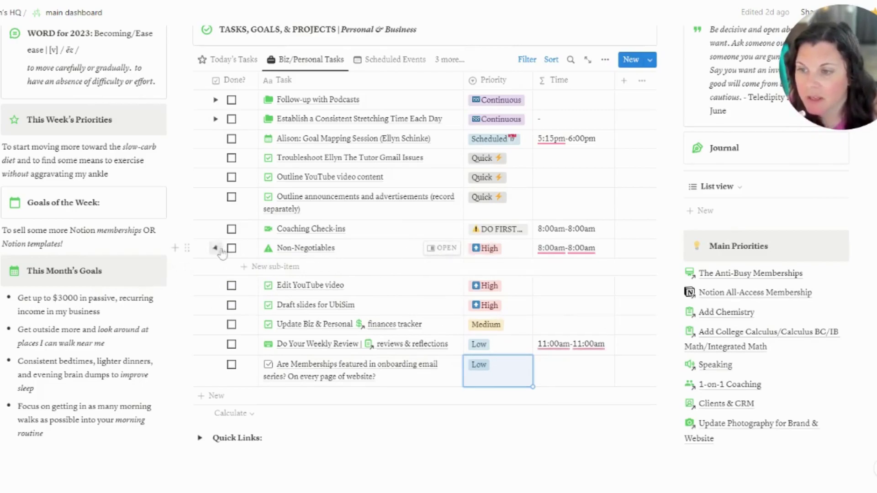
{"action": "left_click", "coordinate": [445, 251]}
{"action": "scroll", "coordinate": [454, 223], "scroll_direction": "down", "scroll_amount": 5}
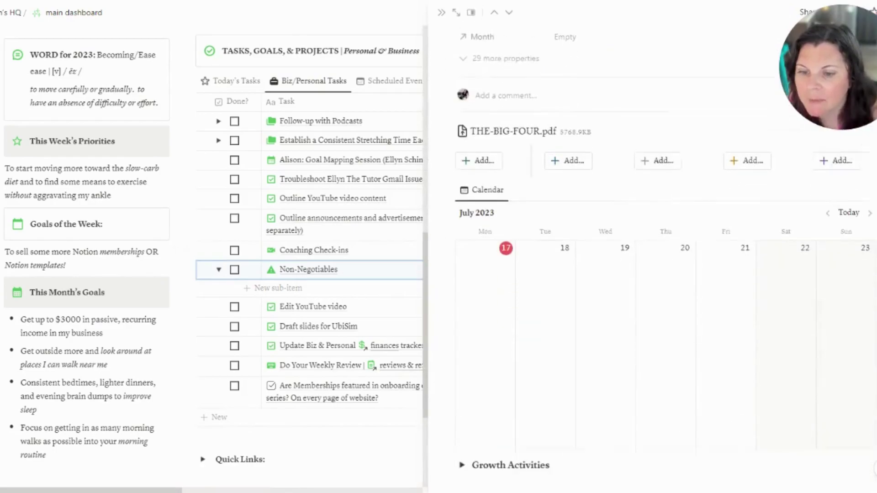
{"action": "left_click", "coordinate": [482, 166]}
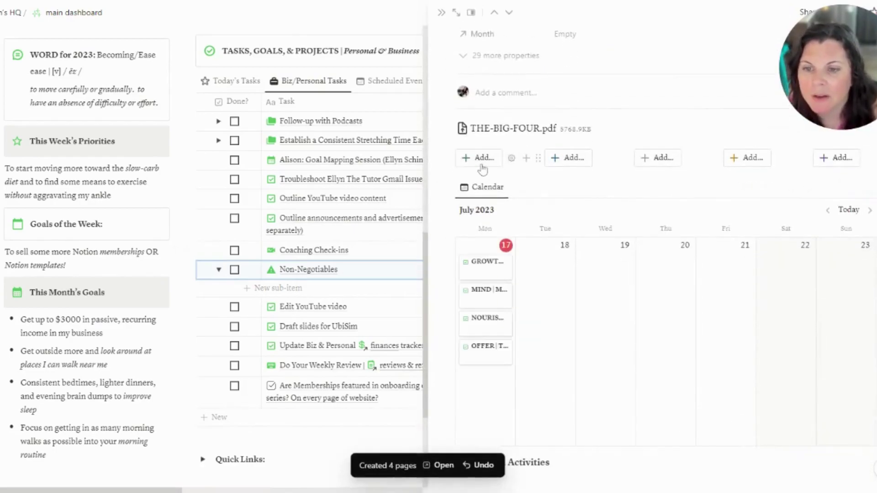
{"action": "left_click", "coordinate": [393, 182]}
Check off the OFFER | The P.S. and NOURISH | Send an Email sub-tasks, then collapse Non-Negotiables.
{"action": "scroll", "coordinate": [440, 281], "scroll_direction": "down", "scroll_amount": 1}
{"action": "left_click", "coordinate": [245, 273]}
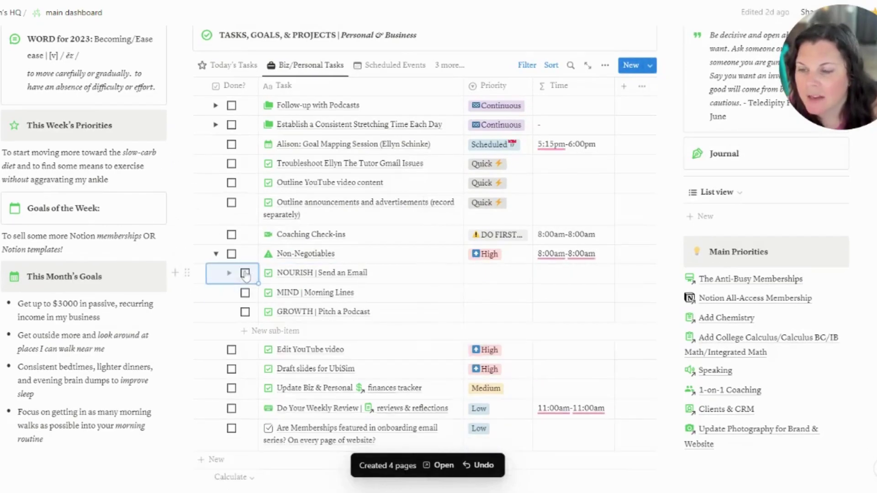
{"action": "left_click", "coordinate": [245, 273]}
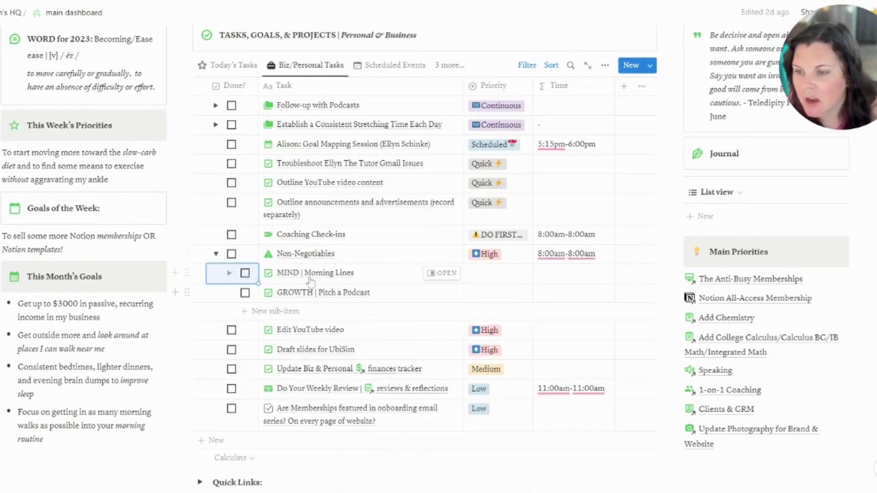
{"action": "left_click", "coordinate": [216, 254]}
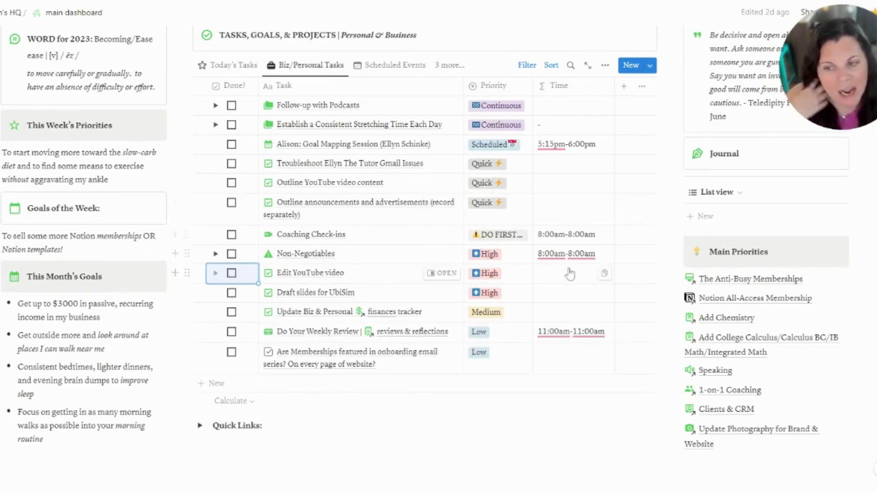
{"action": "key", "text": "Escape"}
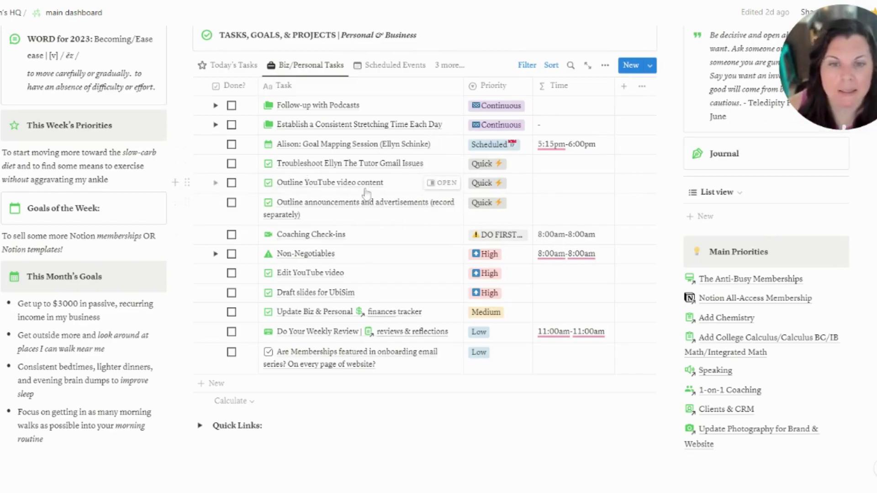
Outline the Desk Setup page with bullets like 'Walk through what I have in my home office space', then mark the task done.
{"action": "left_click", "coordinate": [439, 184]}
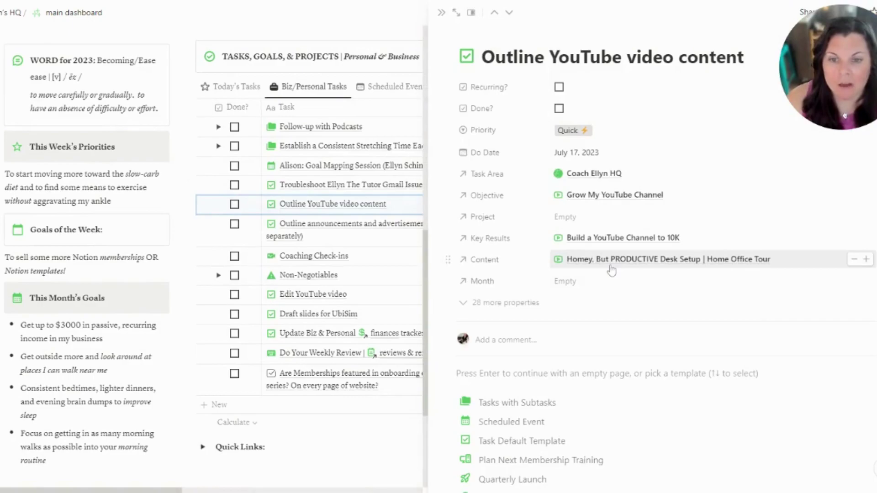
{"action": "left_click", "coordinate": [614, 265]}
{"action": "scroll", "coordinate": [615, 265], "scroll_direction": "down", "scroll_amount": 5}
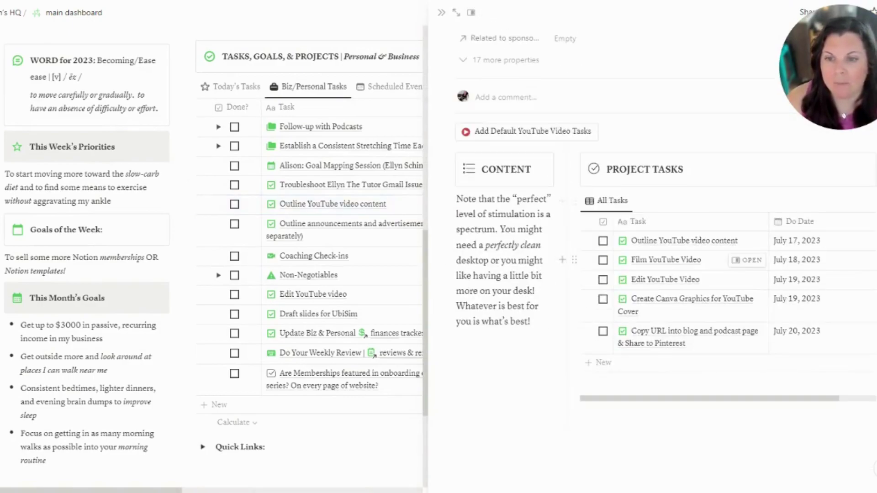
{"action": "type", "text": "- Walk through"}
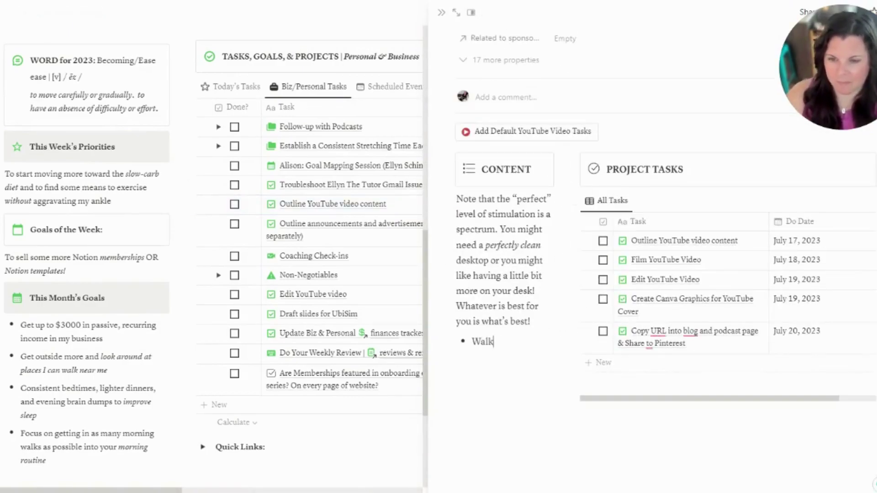
{"action": "type", "text": " what I have in my home office s"}
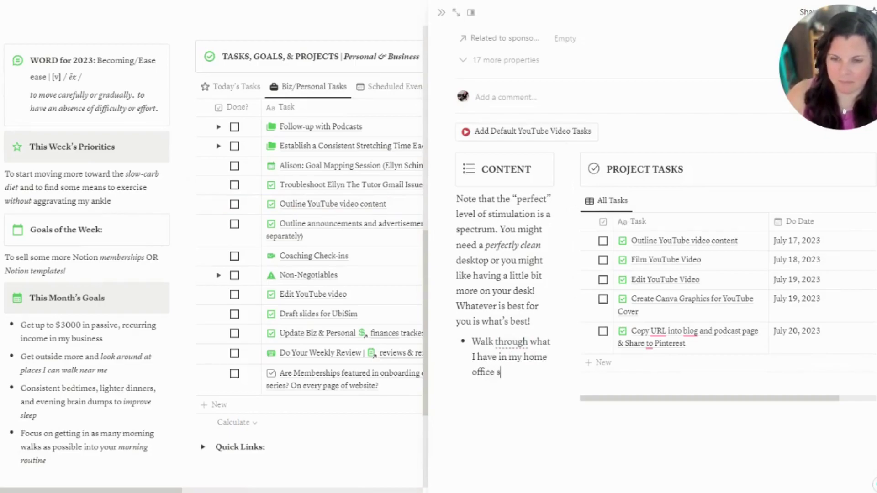
{"action": "type", "text": "pace"}
{"action": "key", "text": "Return"}
{"action": "type", "text": "Show that it's only j"}
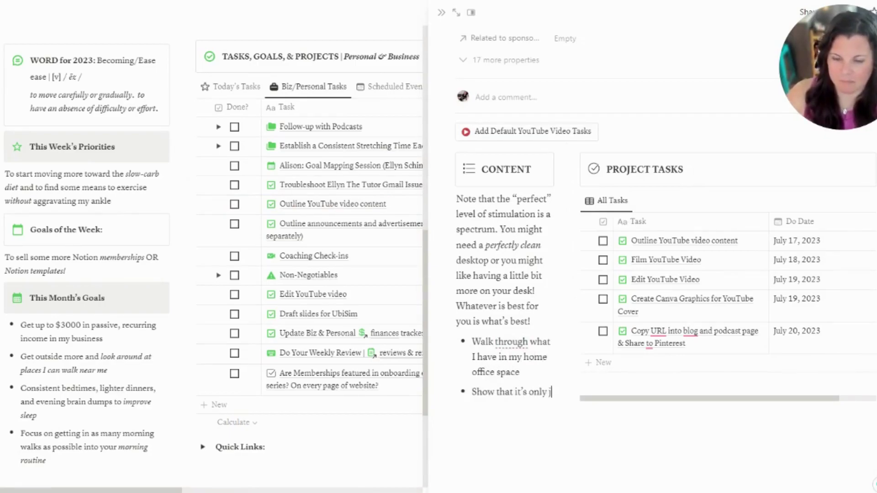
{"action": "type", "text": "ust a \"space\" and not an office"}
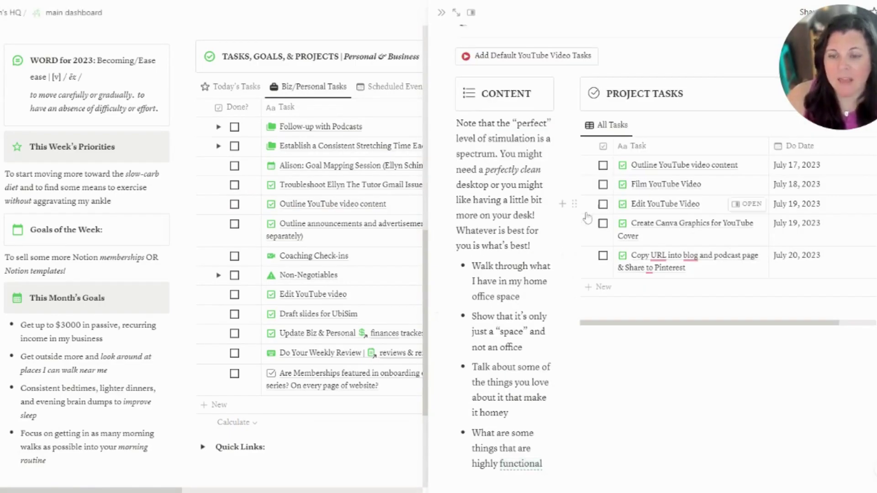
{"action": "left_click", "coordinate": [602, 165]}
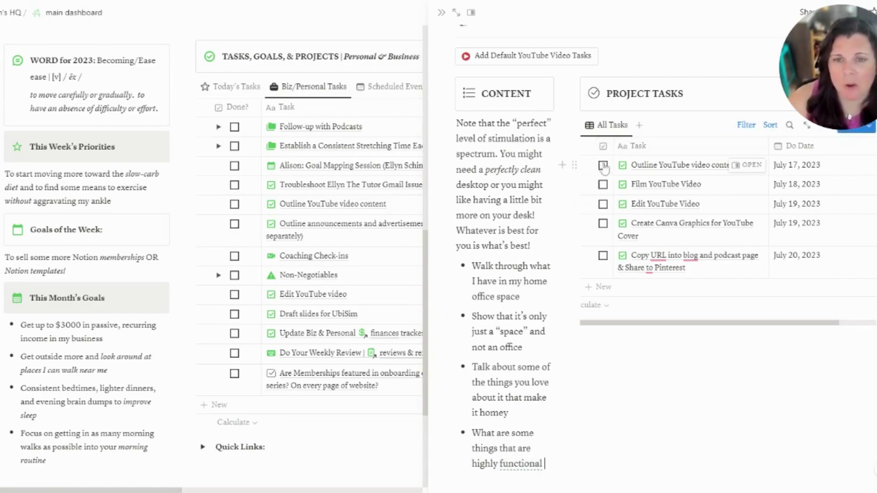
{"action": "key", "text": "Escape"}
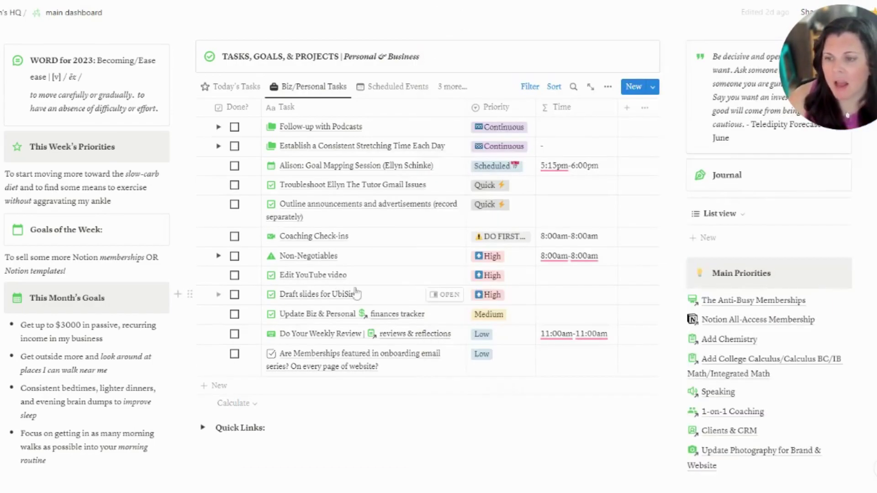
Open the You are NOT Weak! page linked to the Outline announcements task.
{"action": "left_click", "coordinate": [437, 190]}
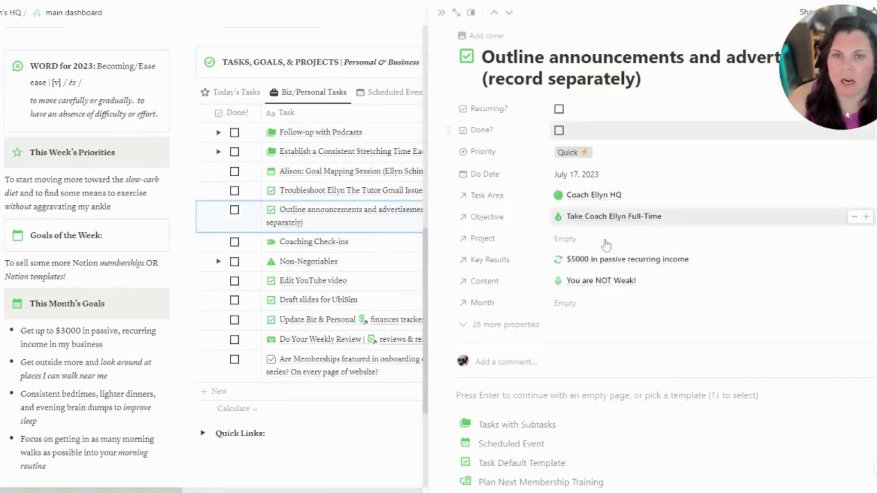
{"action": "left_click", "coordinate": [601, 280]}
{"action": "scroll", "coordinate": [574, 174], "scroll_direction": "down", "scroll_amount": 2}
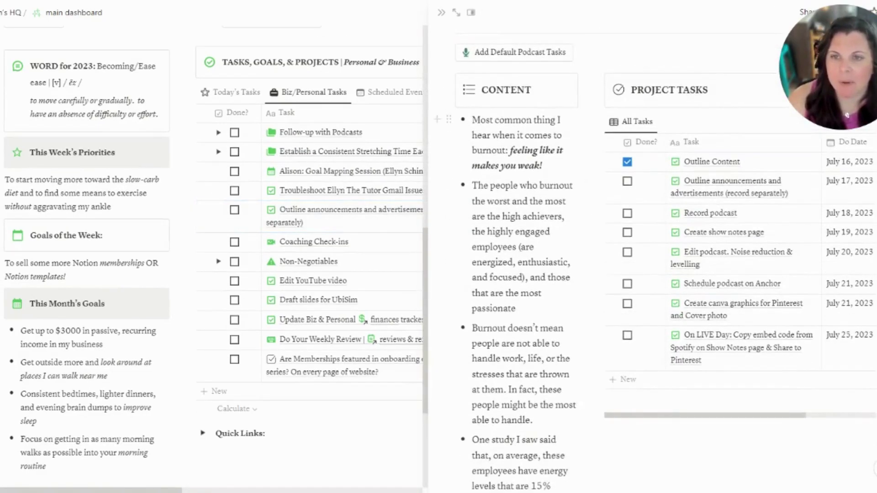
{"action": "scroll", "coordinate": [574, 174], "scroll_direction": "up", "scroll_amount": 6}
{"action": "scroll", "coordinate": [575, 174], "scroll_direction": "down", "scroll_amount": 8}
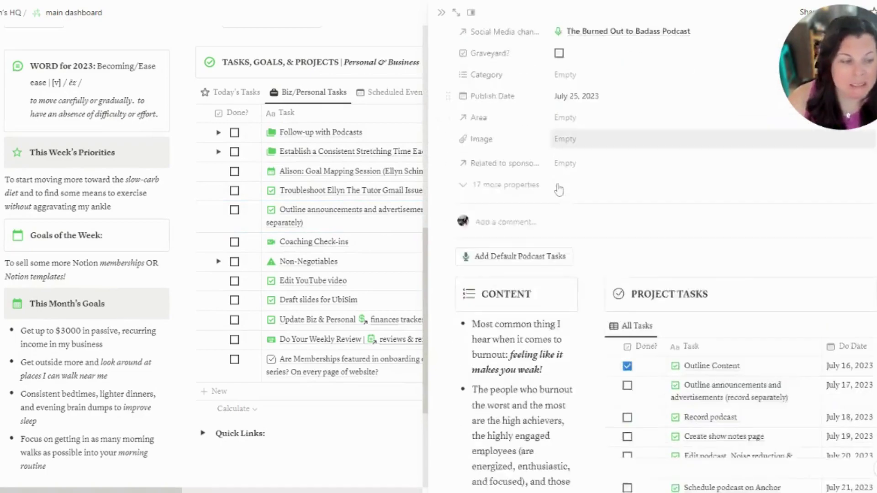
{"action": "scroll", "coordinate": [712, 274], "scroll_direction": "up", "scroll_amount": 2}
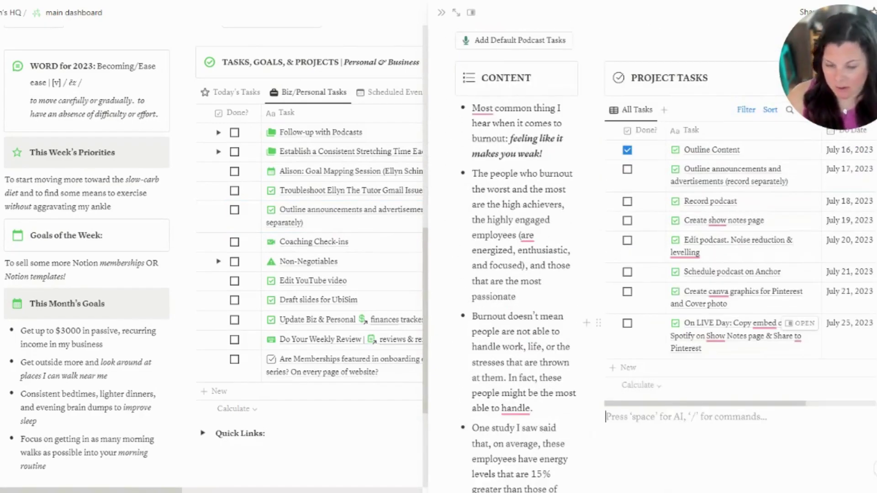
Add a bold 'Announcements' heading with a bullet about space for 1-on-1 coaching.
{"action": "left_click", "coordinate": [609, 417]}
{"action": "type", "text": "Annou"}
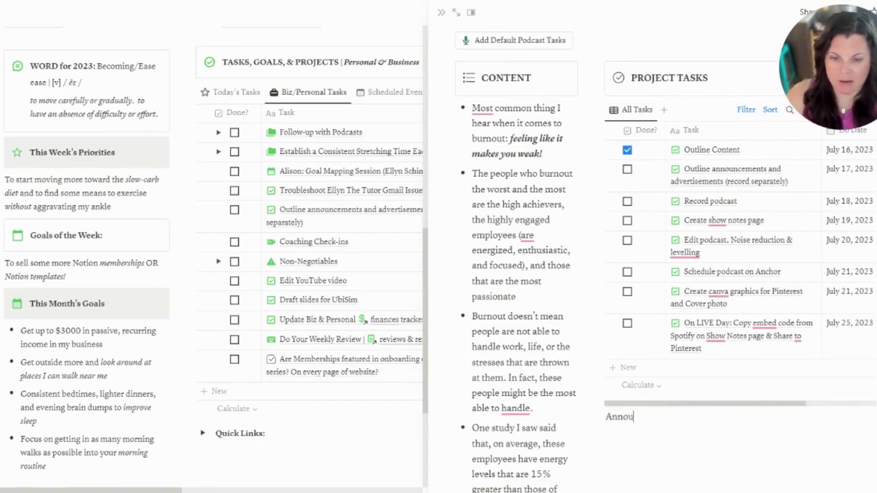
{"action": "type", "text": "ncements"}
{"action": "key", "text": "ctrl+a"}
{"action": "key", "text": "ctrl+b"}
{"action": "key", "text": "Right"}
{"action": "key", "text": "Return"}
{"action": "type", "text": "- "}
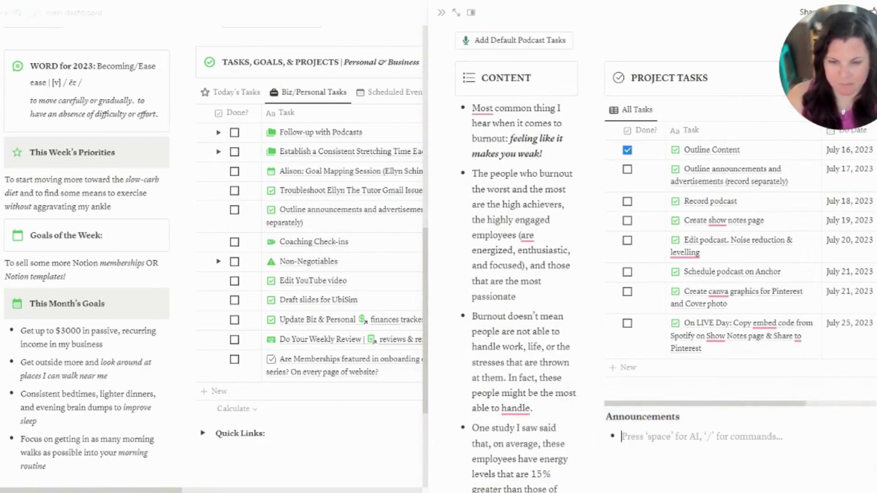
{"action": "type", "text": "Space for 1-on-1 coaching"}
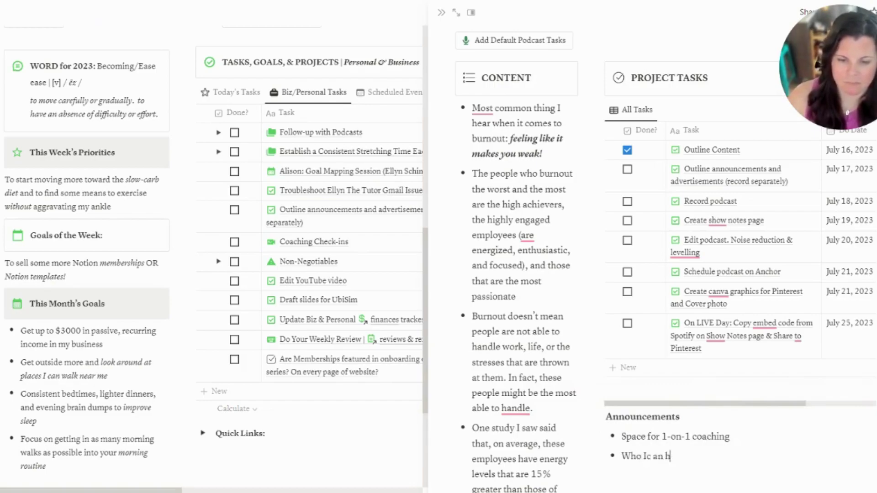
{"action": "type", "text": " and what I'm helpin"}
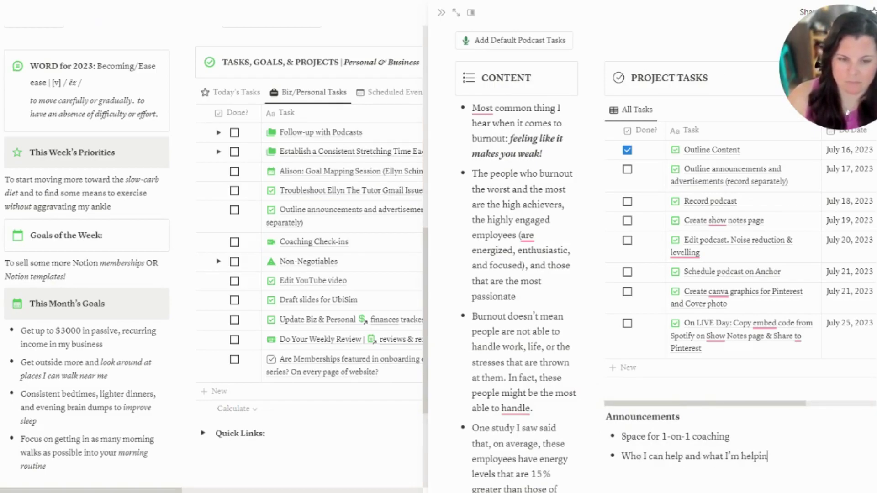
{"action": "type", "text": "g some of my clients with right now"}
Check off Outline announcements and advertisements and return to the full dashboard.
{"action": "left_click", "coordinate": [627, 169]}
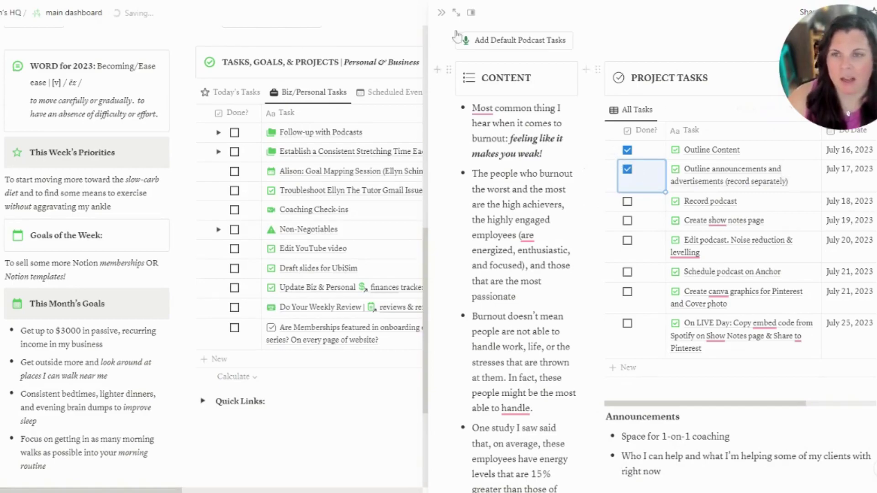
{"action": "left_click", "coordinate": [441, 13]}
{"action": "scroll", "coordinate": [392, 195], "scroll_direction": "down", "scroll_amount": 1}
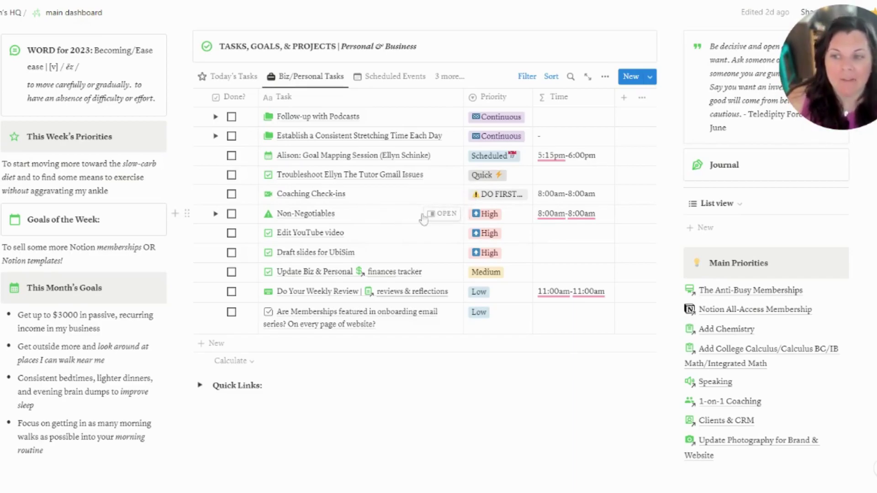
{"action": "left_click", "coordinate": [649, 76]}
{"action": "scroll", "coordinate": [682, 158], "scroll_direction": "down", "scroll_amount": 5}
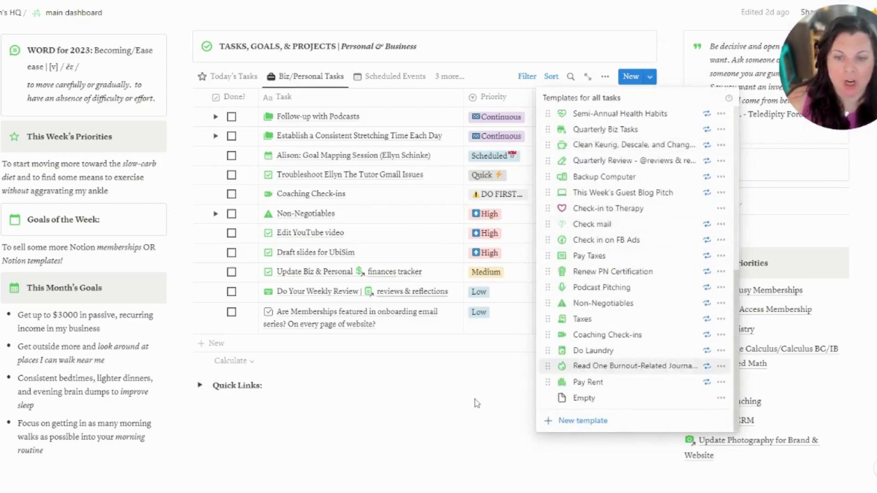
{"action": "key", "text": "Escape"}
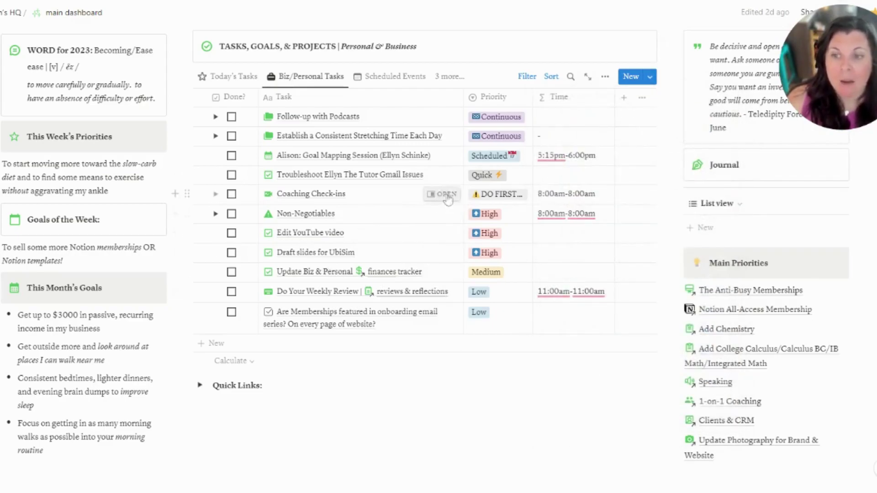